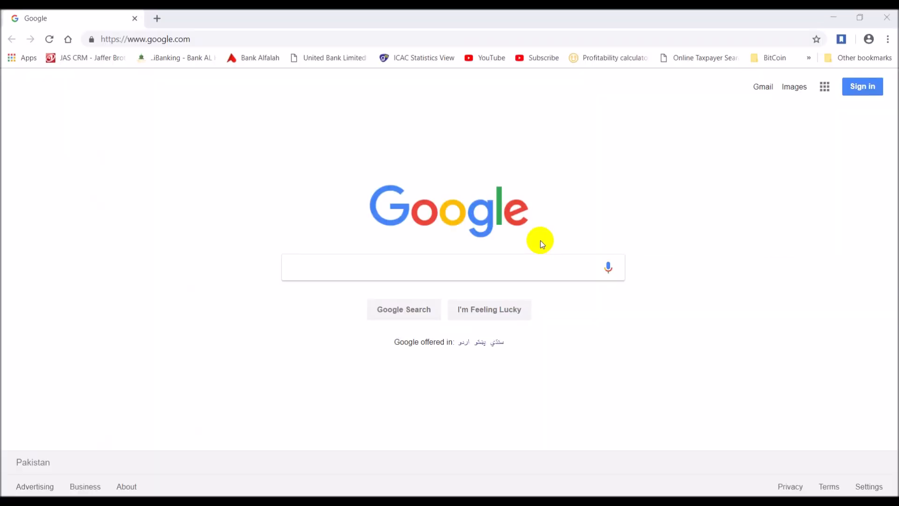
Step: Open the Microsoft Download Center at microsoft.com/download
click(255, 39)
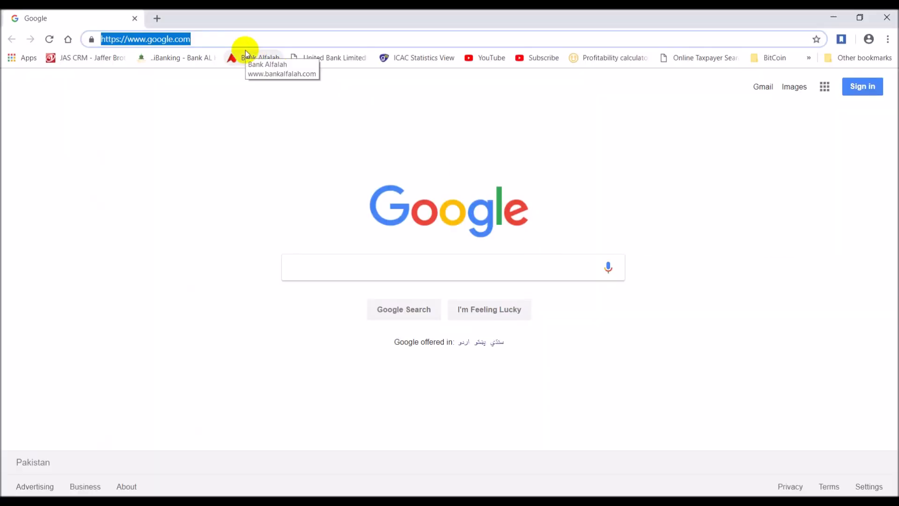
text(microsof)
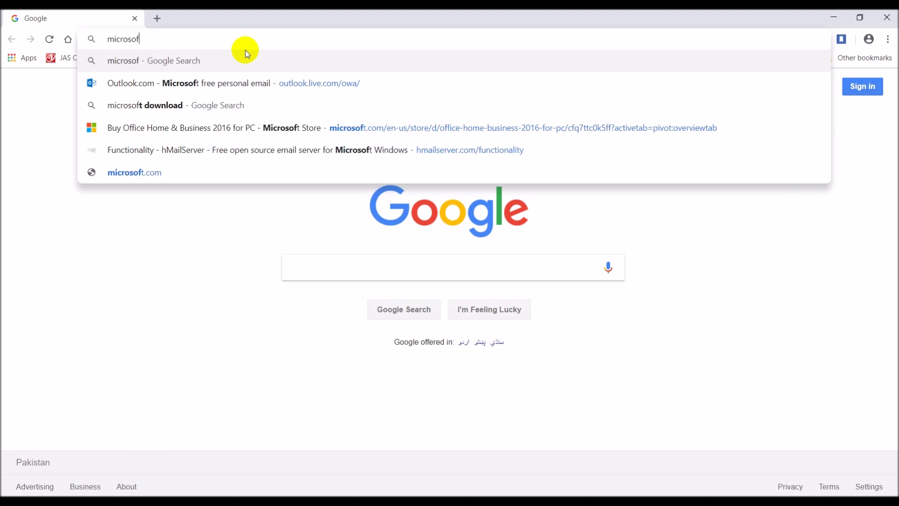
text(t.com/)
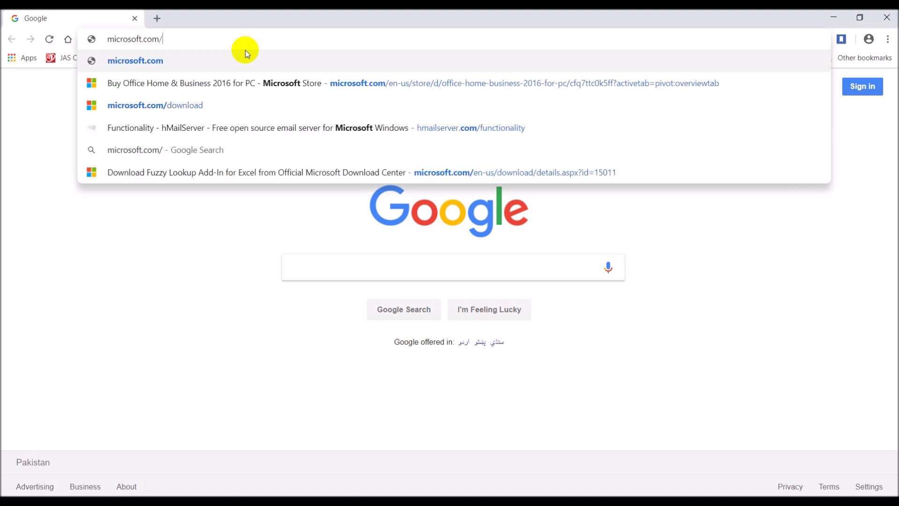
text(downl)
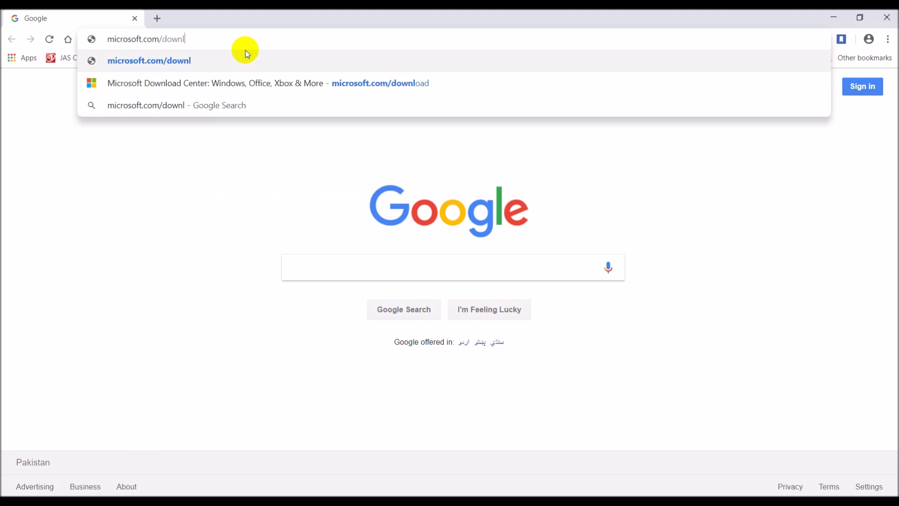
text(oad)
key(Return)
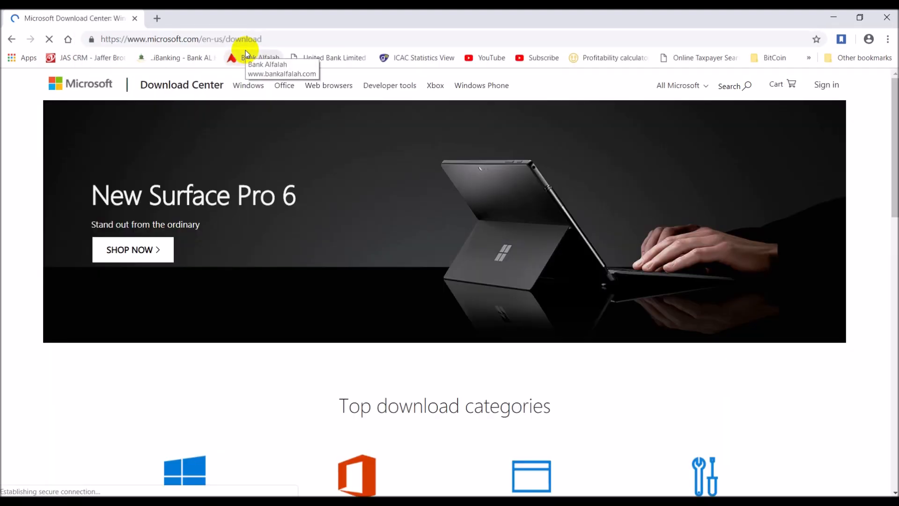
Step: Search the Microsoft site for "fuzzy lookup excel" and dismiss the store region prompt
scroll(400, 205, down, 1)
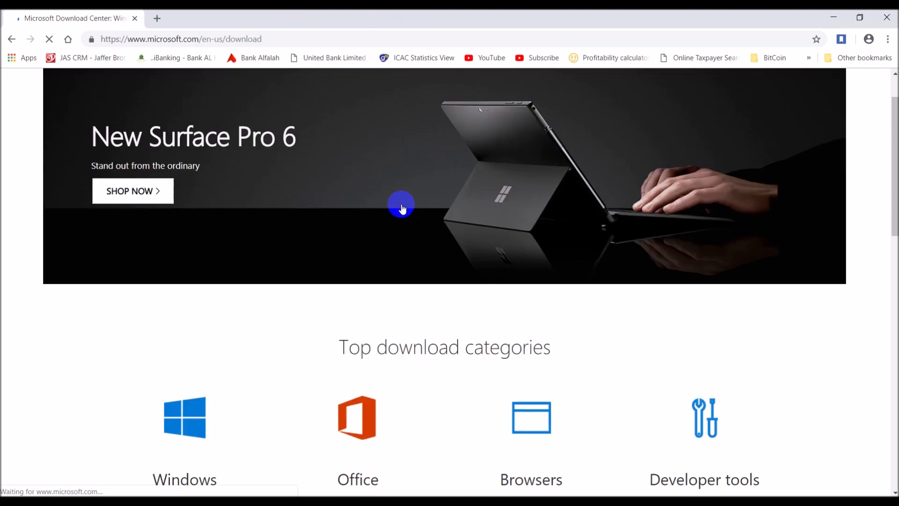
scroll(401, 206, up, 1)
click(730, 91)
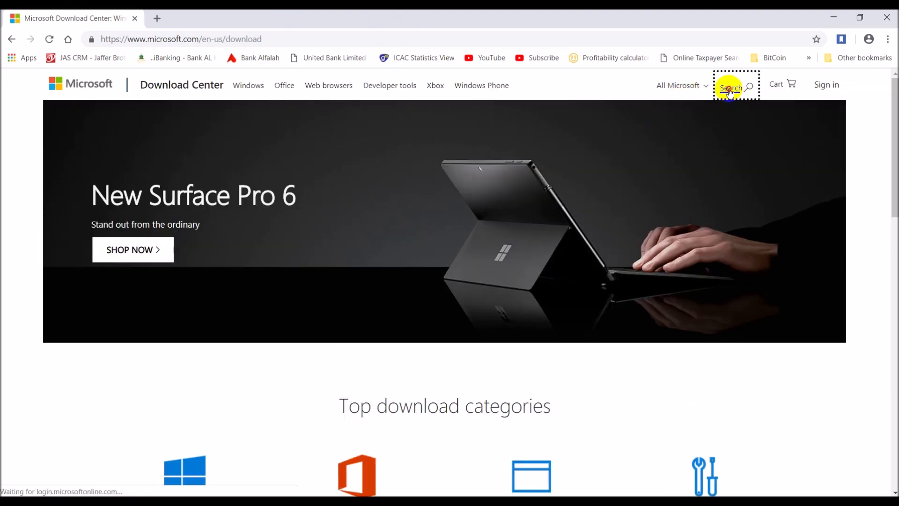
click(725, 88)
text(fu)
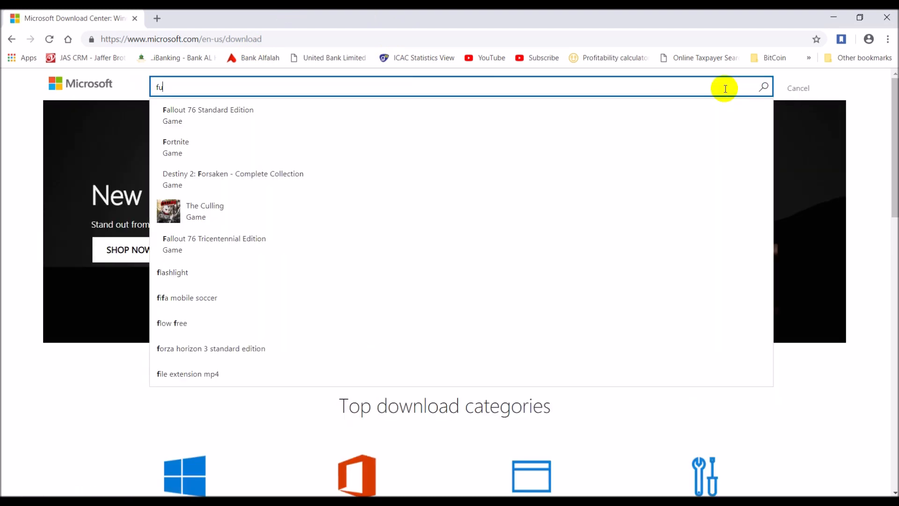
text(zzy loo)
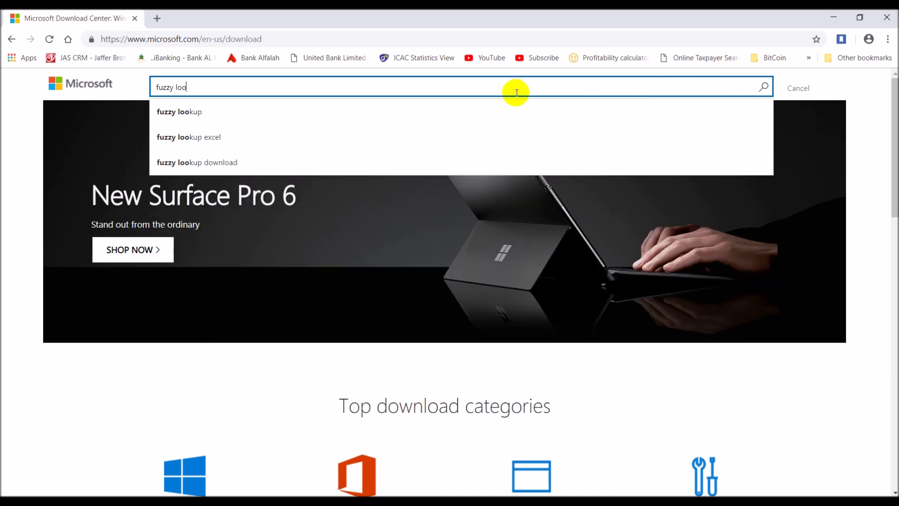
click(213, 138)
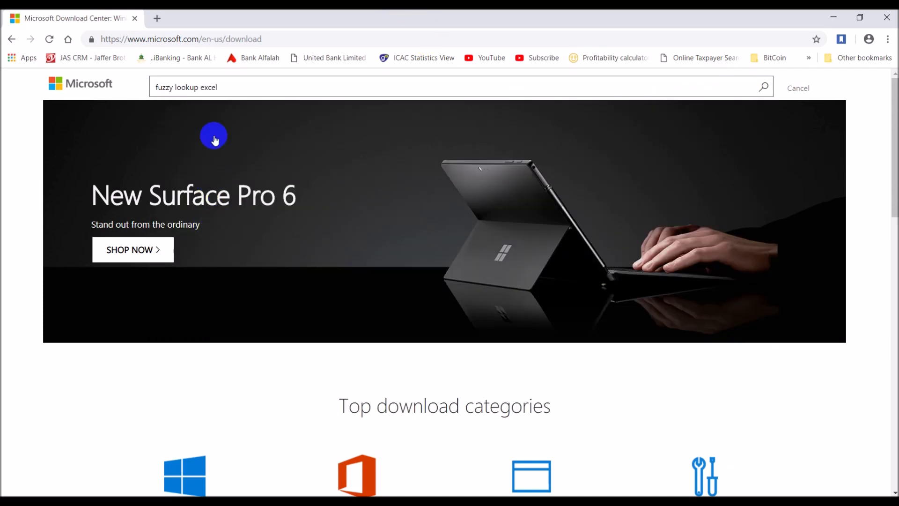
click(764, 87)
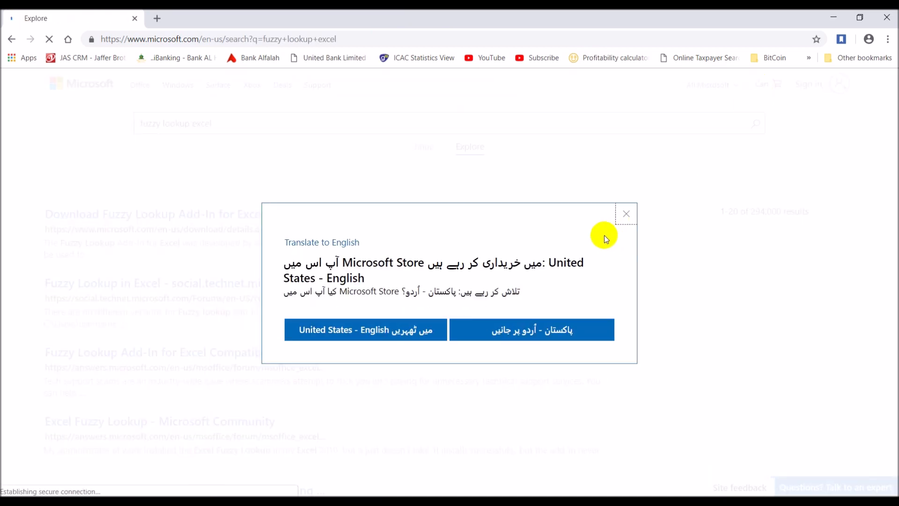
click(626, 216)
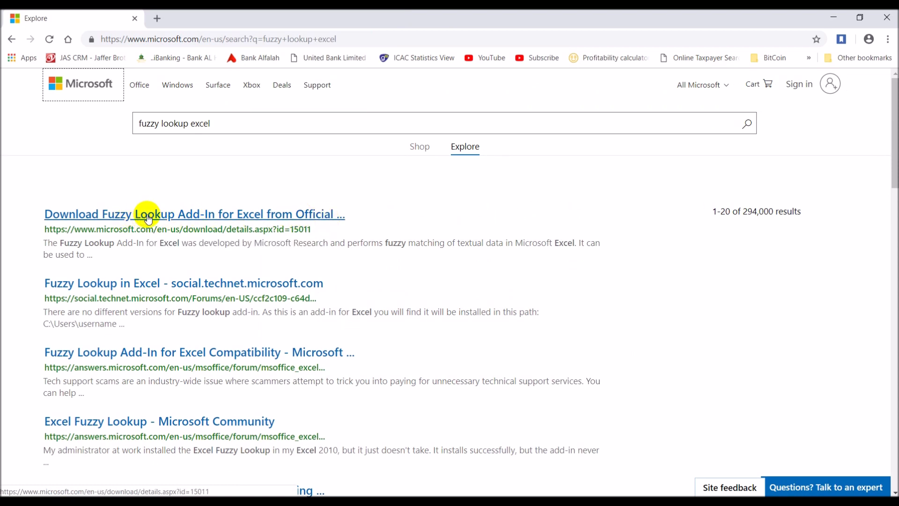
Step: Open the official Fuzzy Lookup Add-In for Excel download page and expand its Details and System Requirements sections
click(225, 215)
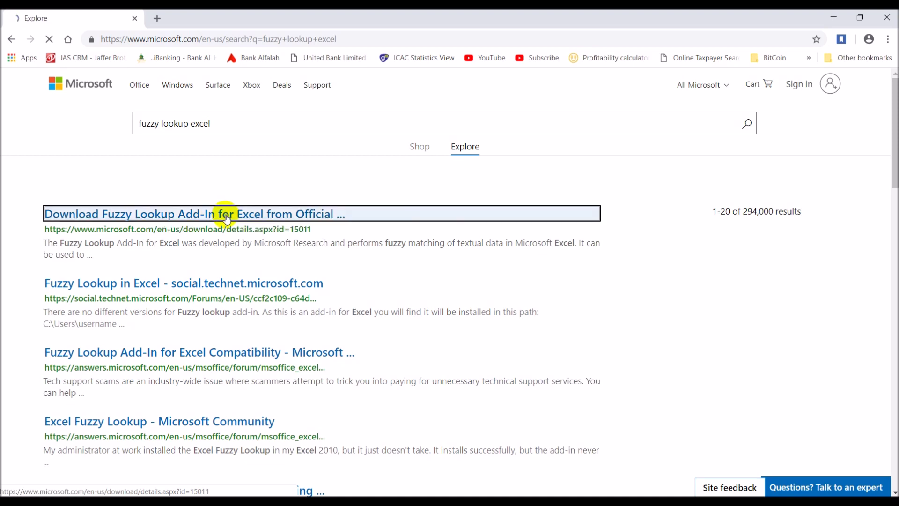
scroll(417, 241, down, 5)
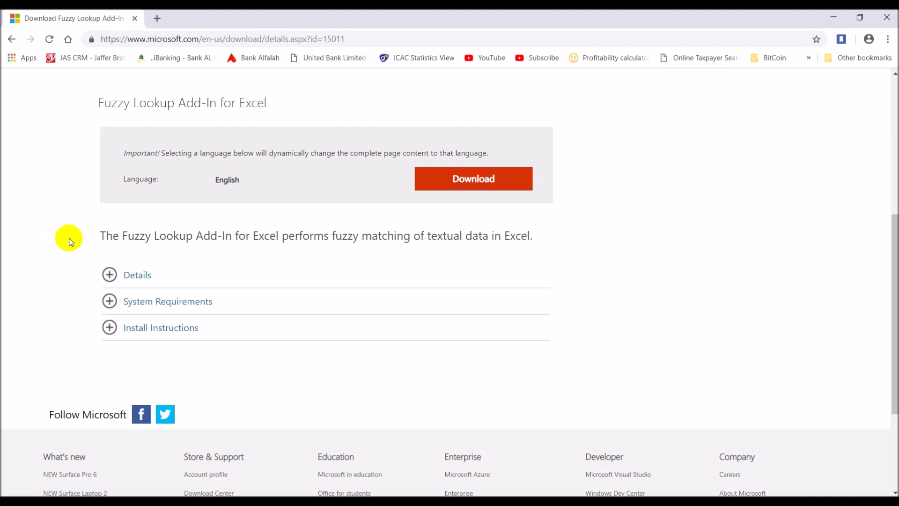
click(109, 276)
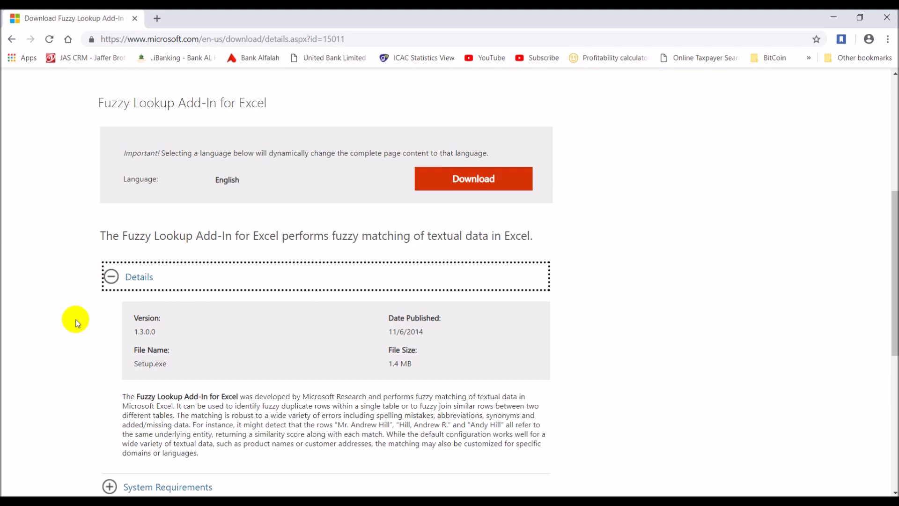
scroll(140, 340, down, 6)
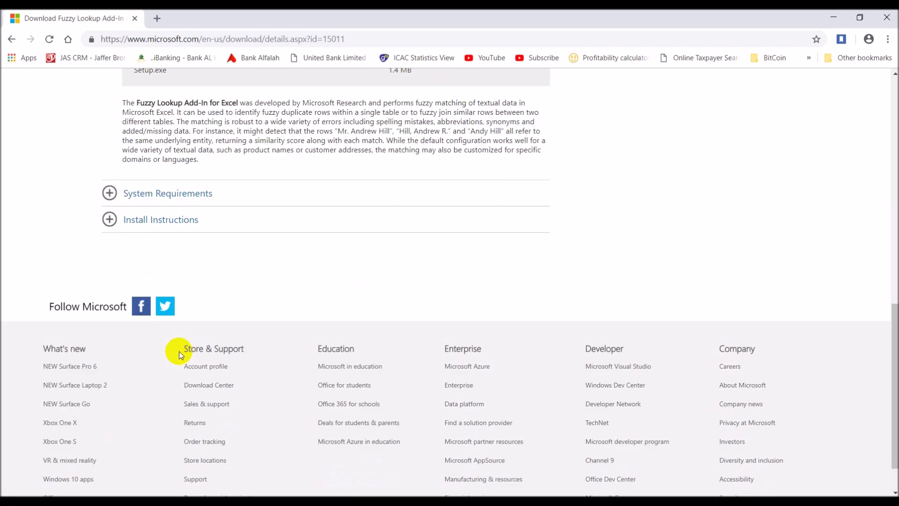
click(110, 194)
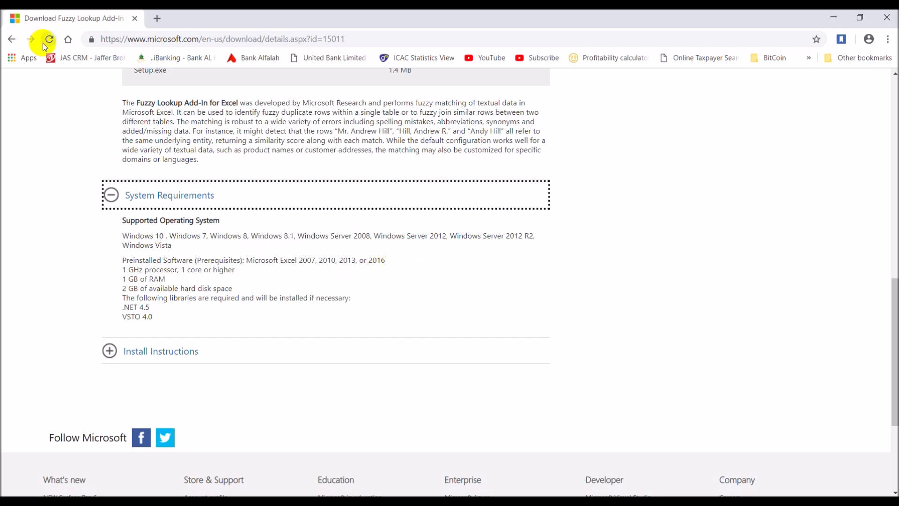
Step: Start the English download of the Fuzzy Lookup Add-In for Excel
scroll(252, 102, up, 10)
scroll(252, 99, up, 1)
scroll(381, 104, down, 7)
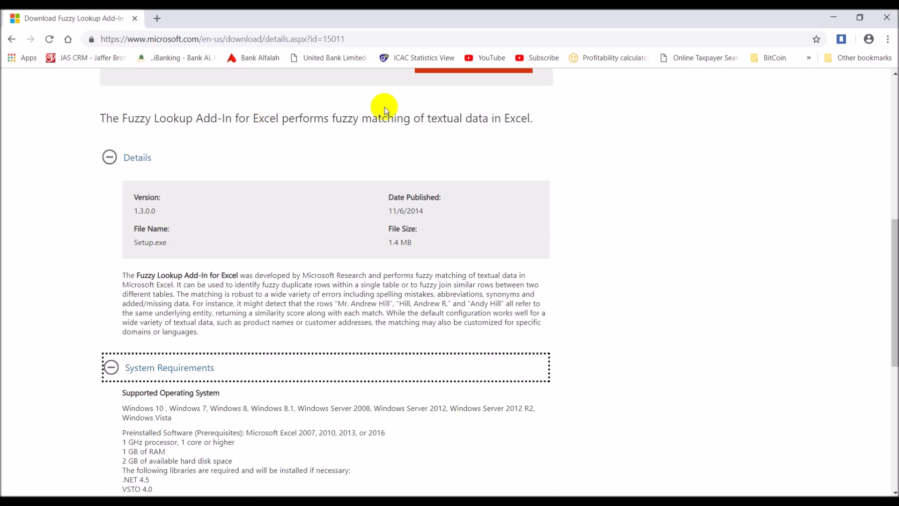
scroll(441, 94, up, 1)
click(473, 123)
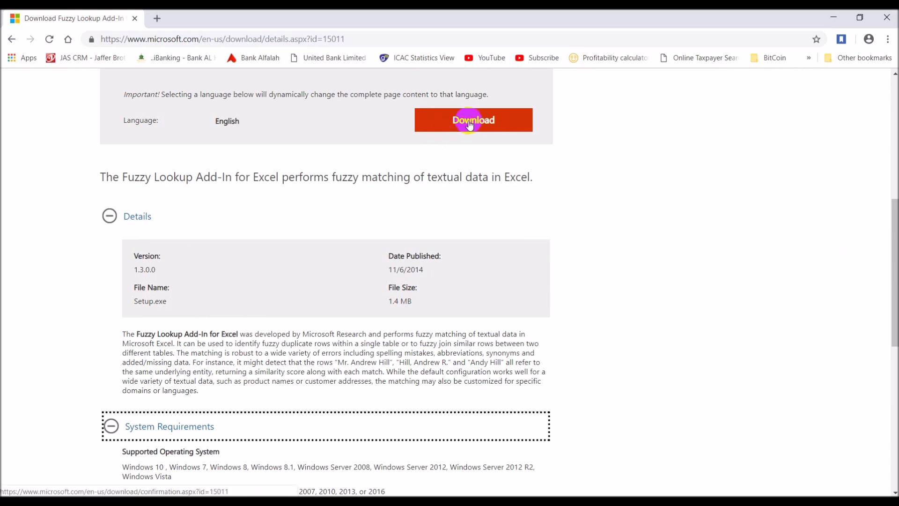
scroll(469, 122, up, 1)
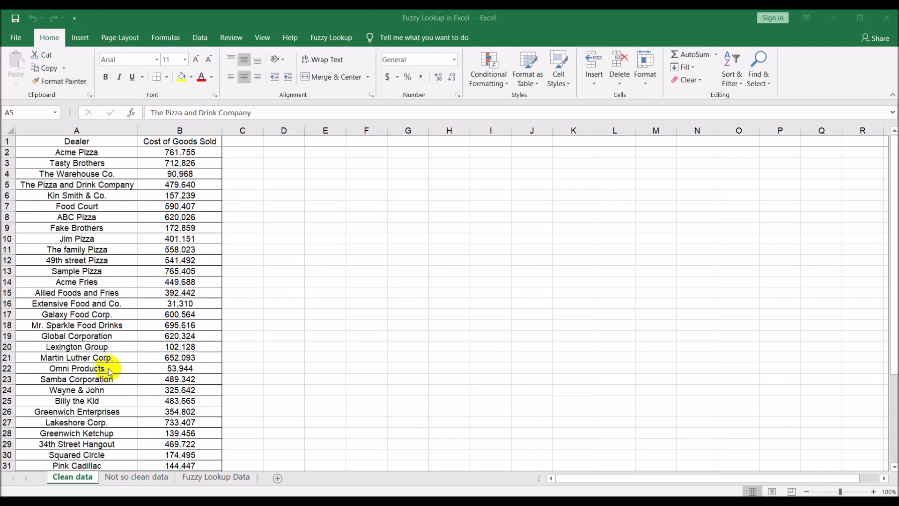
Step: In the Fuzzy Lookup in Excel workbook, compare the Warehouse dealer's spelling between the Clean data and Not so clean data sheets
click(119, 483)
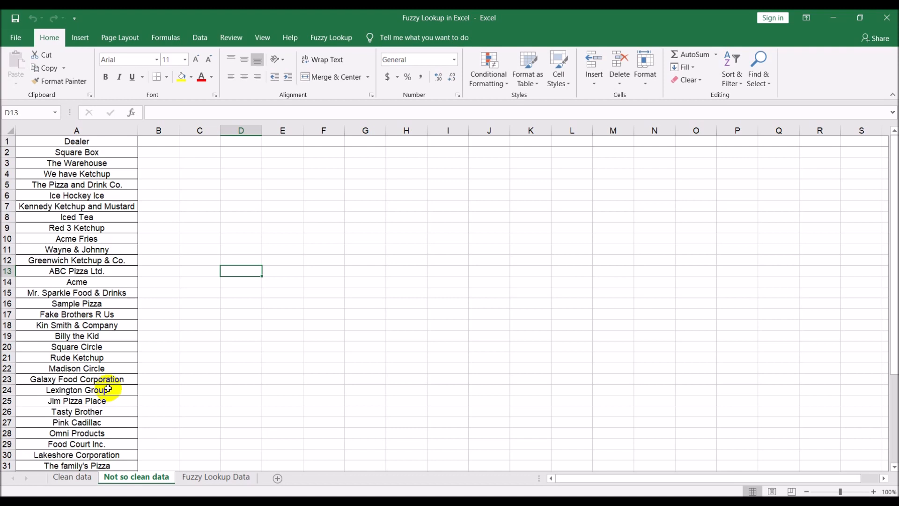
click(74, 482)
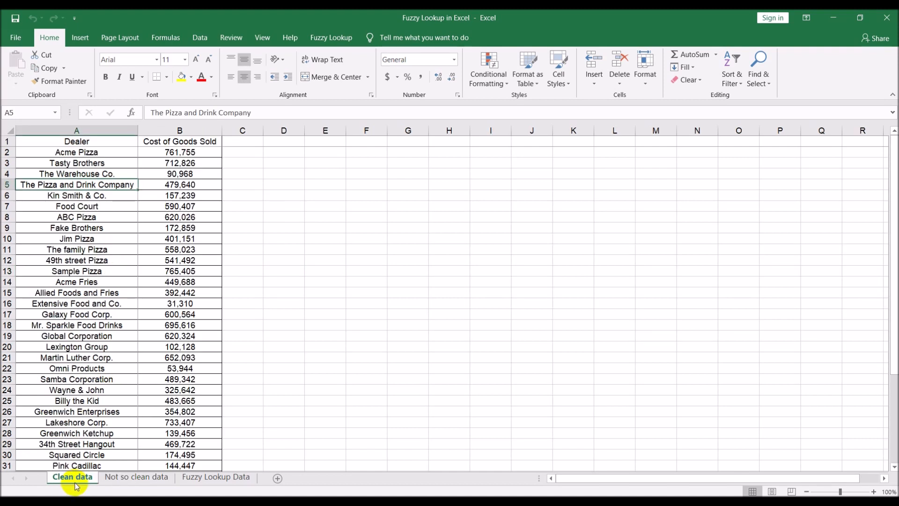
click(84, 175)
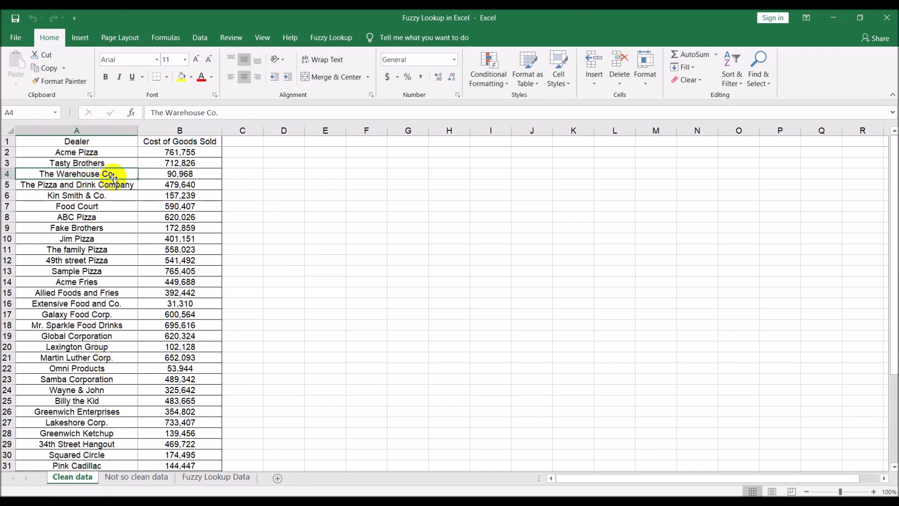
click(133, 477)
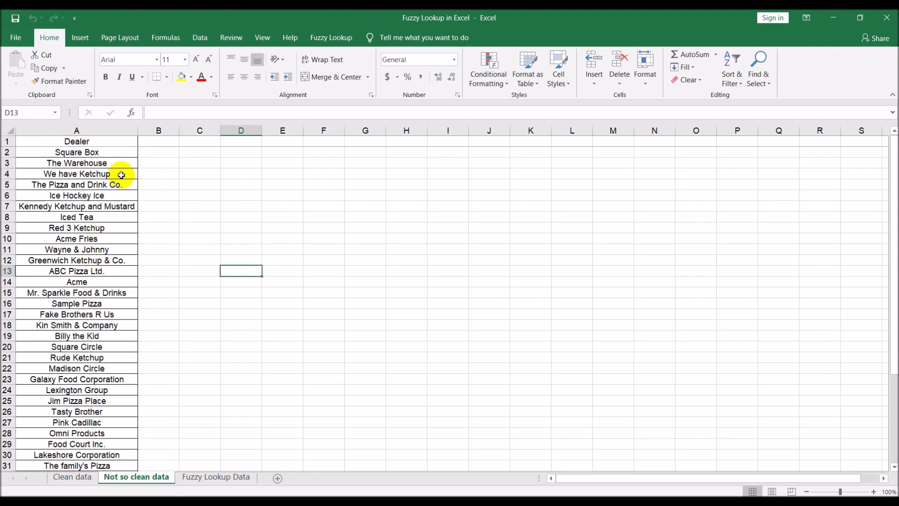
click(110, 163)
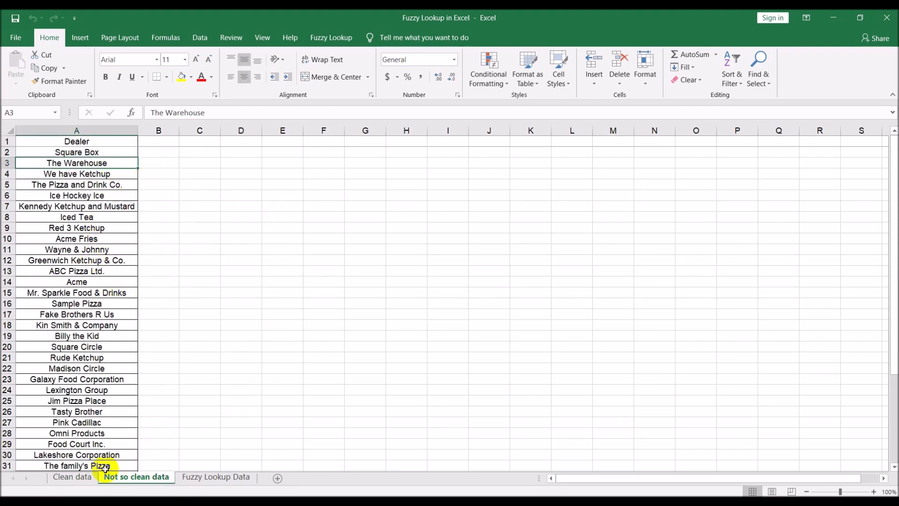
Step: Convert the dealer and cost range A1:B42 on the Clean data sheet into a table with headers
click(72, 476)
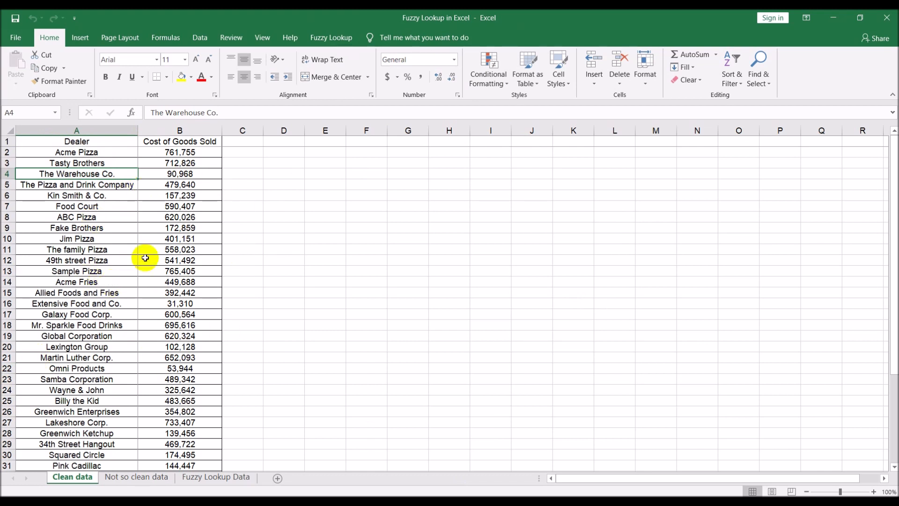
click(161, 207)
click(89, 251)
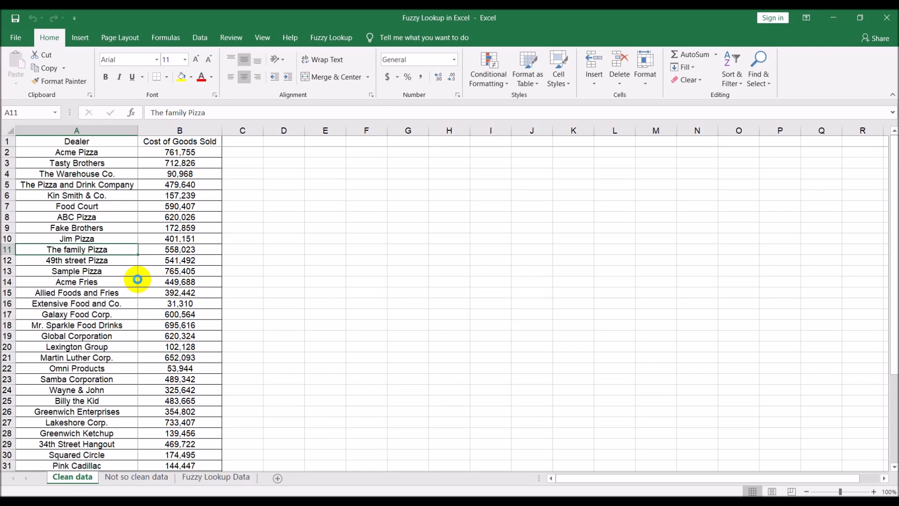
key(ctrl+t)
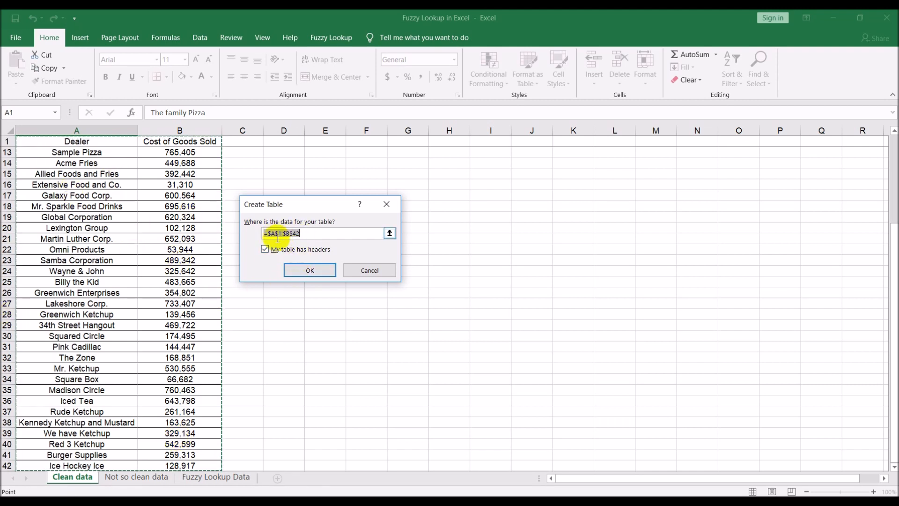
click(310, 271)
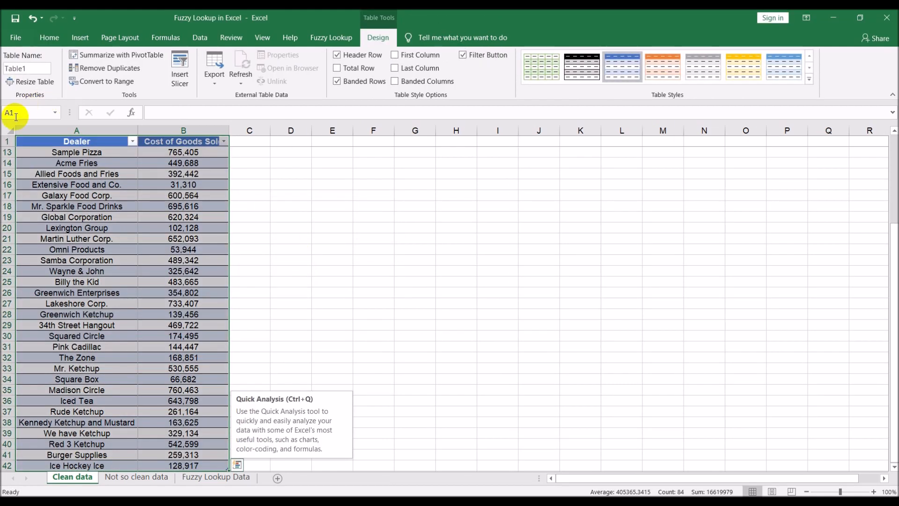
Step: Autofit the column widths across the Clean data sheet so the table headers fit, and clear the selection
click(10, 129)
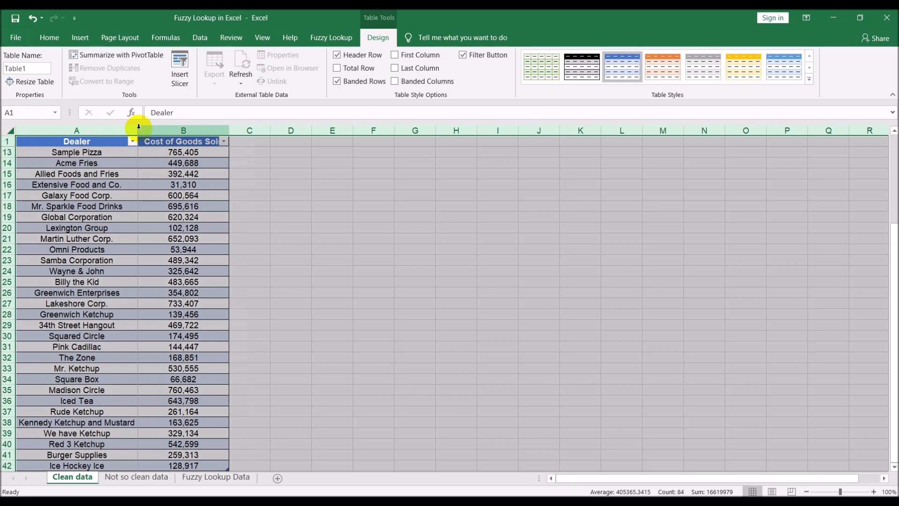
click(142, 130)
click(10, 130)
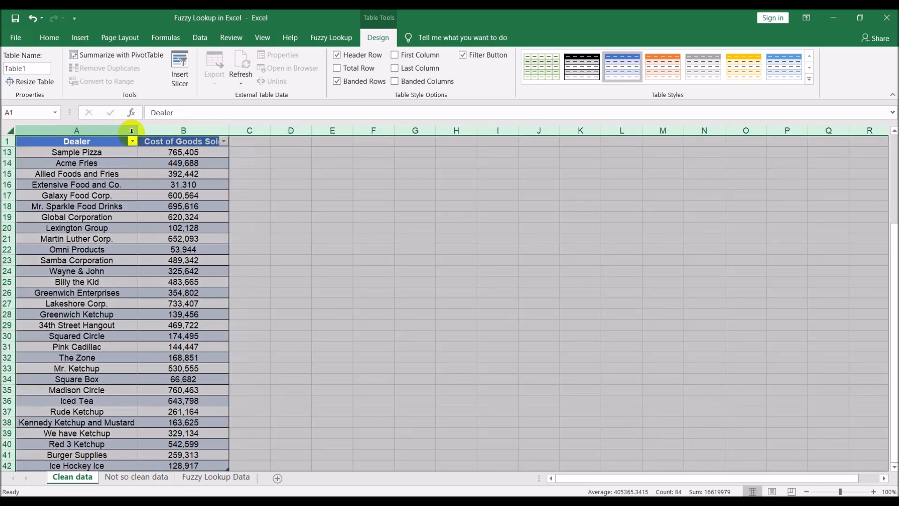
double_click(136, 129)
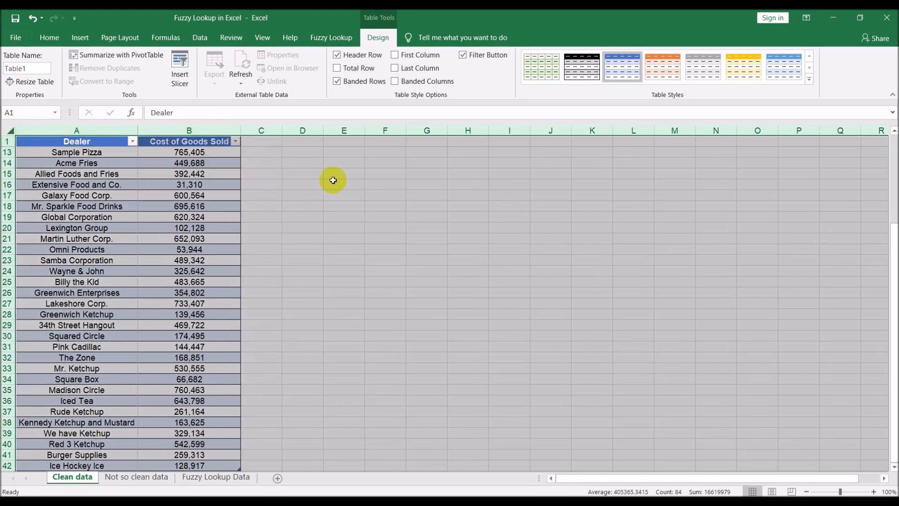
click(442, 185)
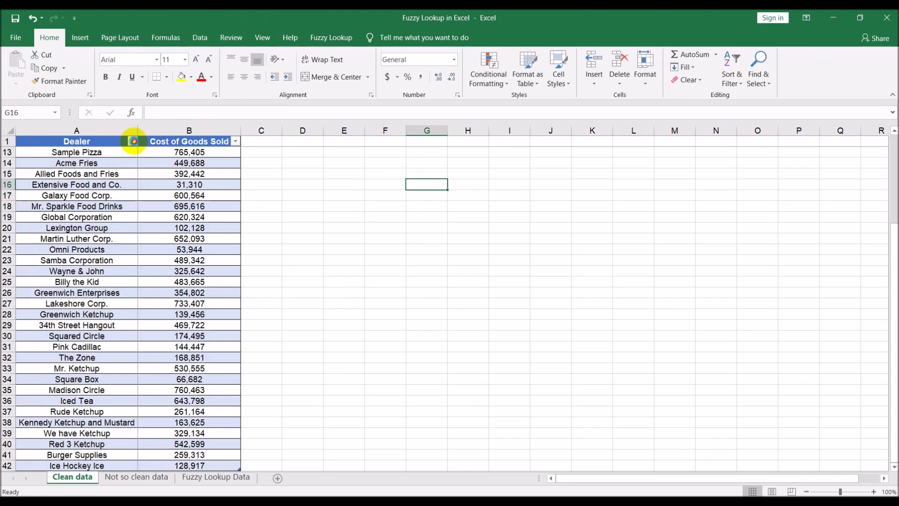
click(133, 142)
click(133, 141)
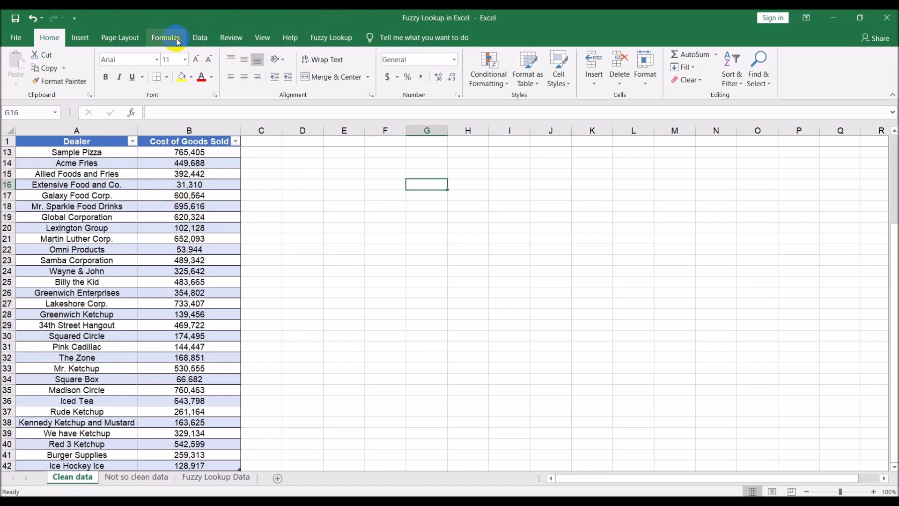
Step: Rename the table on the Clean data sheet to CleanData
click(171, 234)
key(ctrl+Up)
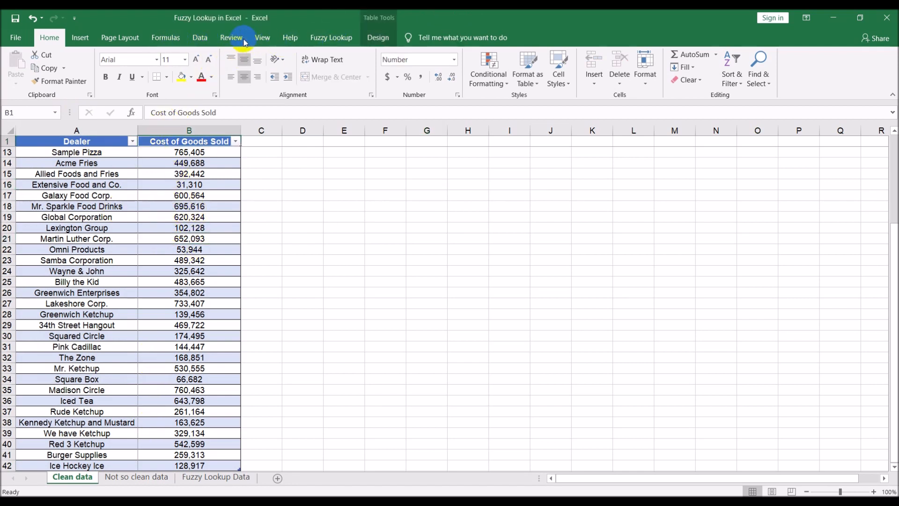
click(378, 38)
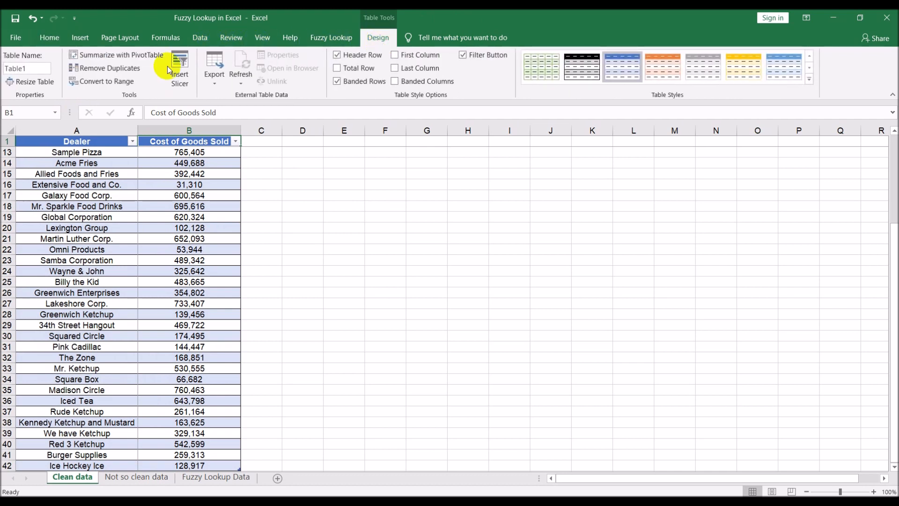
click(36, 69)
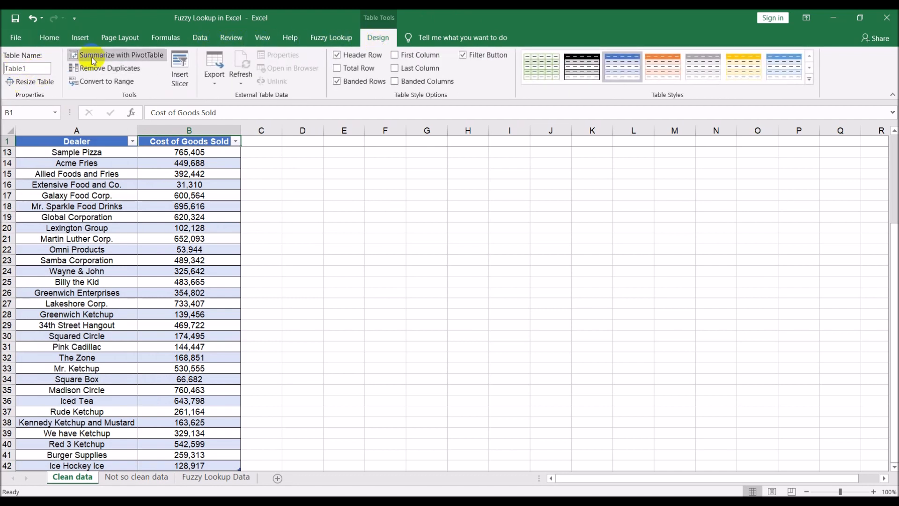
key(Delete)
key(Delete)
key(Delete)
key(Delete)
key(Delete)
text(Ckean=)
key(BackSpace)
key(BackSpace)
key(BackSpace)
key(BackSpace)
key(BackSpace)
text(leanData)
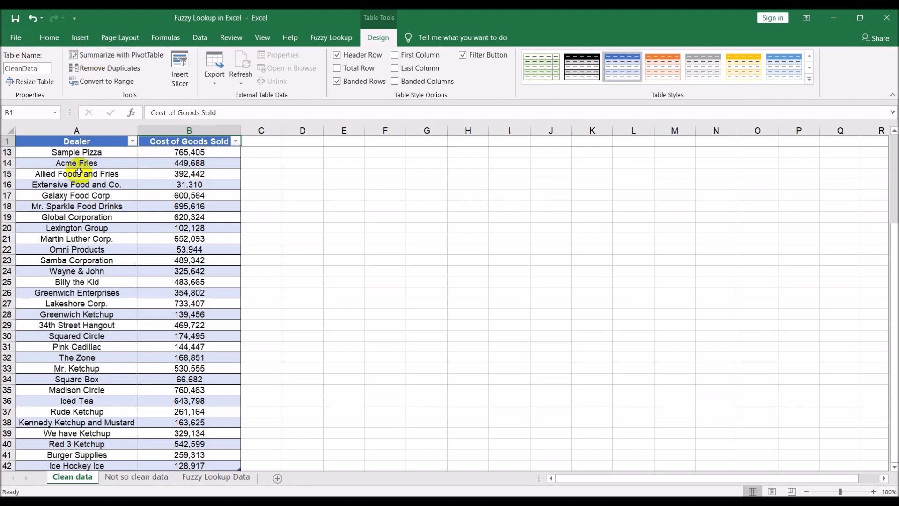
key(Return)
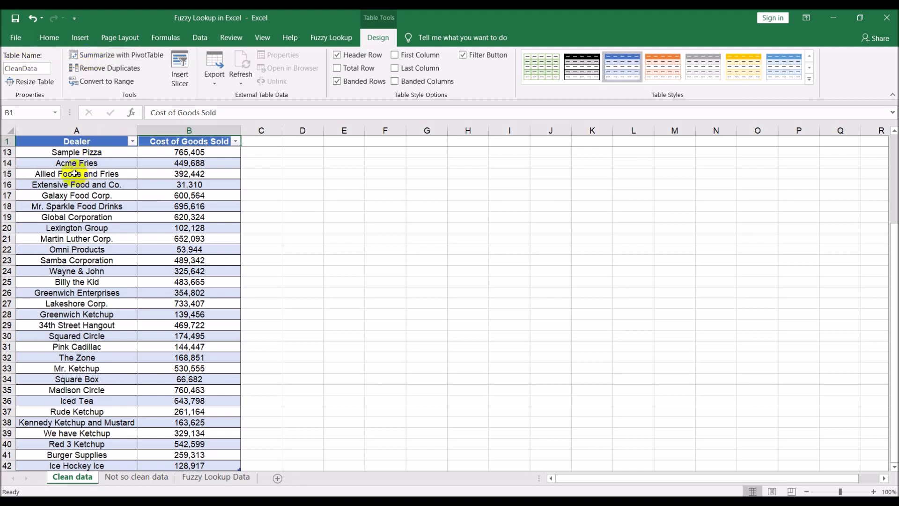
click(150, 216)
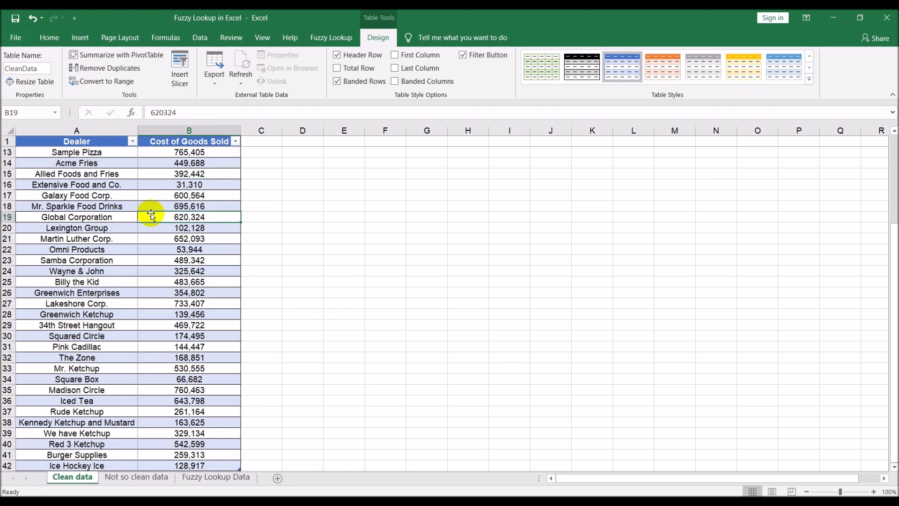
Step: Convert the dealer list A1:A42 on the Not so clean data sheet into a table with headers, and clear the selection
click(135, 477)
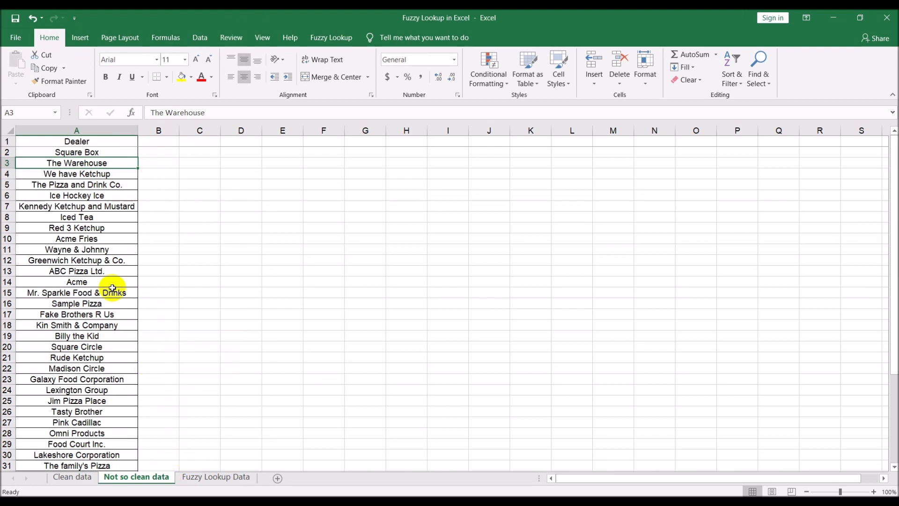
click(79, 250)
click(63, 291)
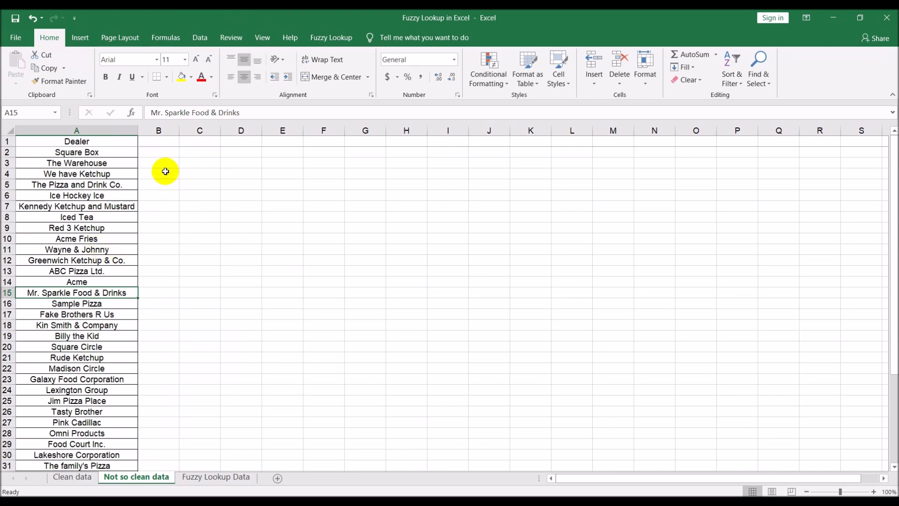
click(155, 130)
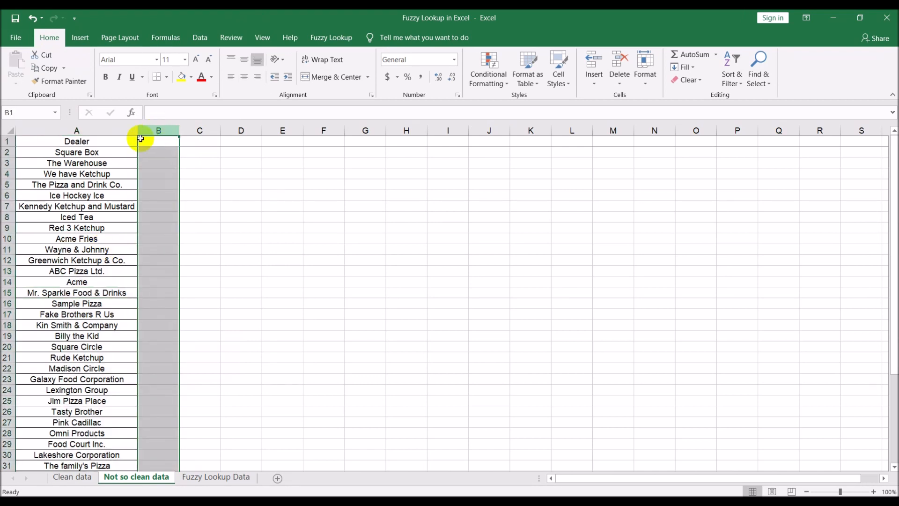
click(86, 197)
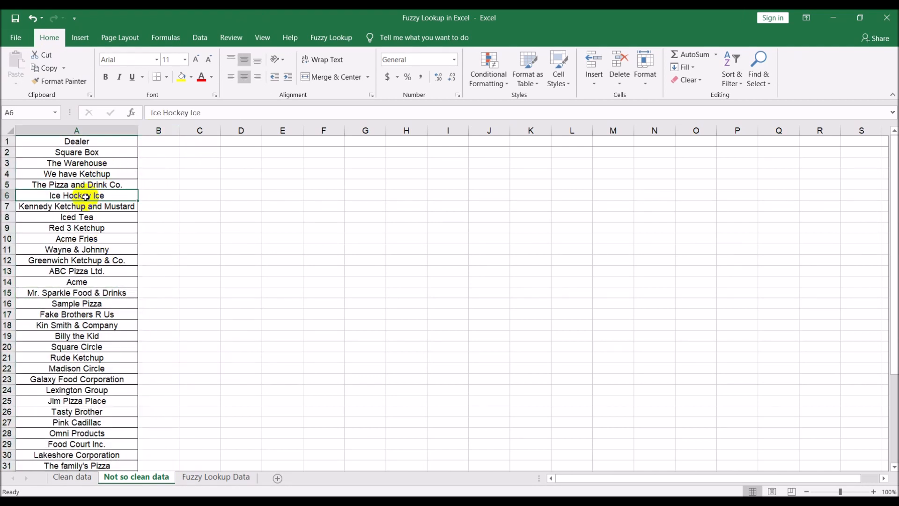
key(ctrl+t)
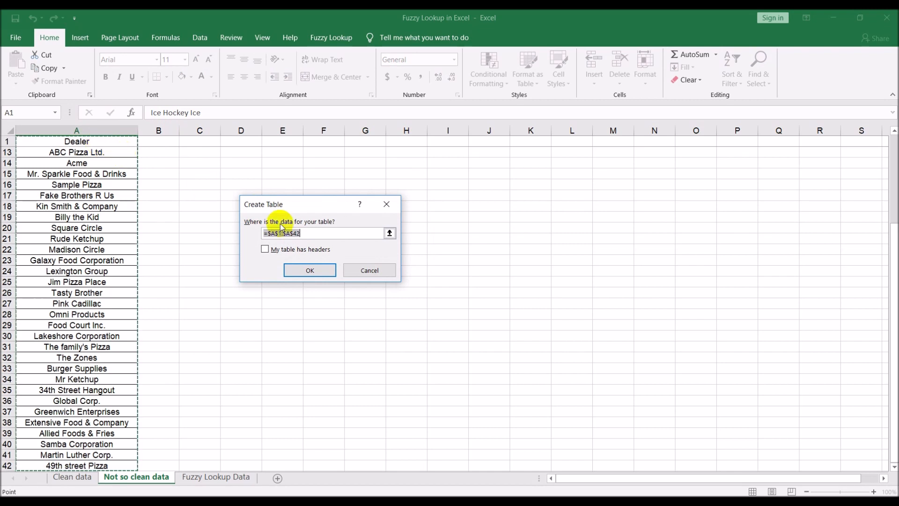
click(266, 249)
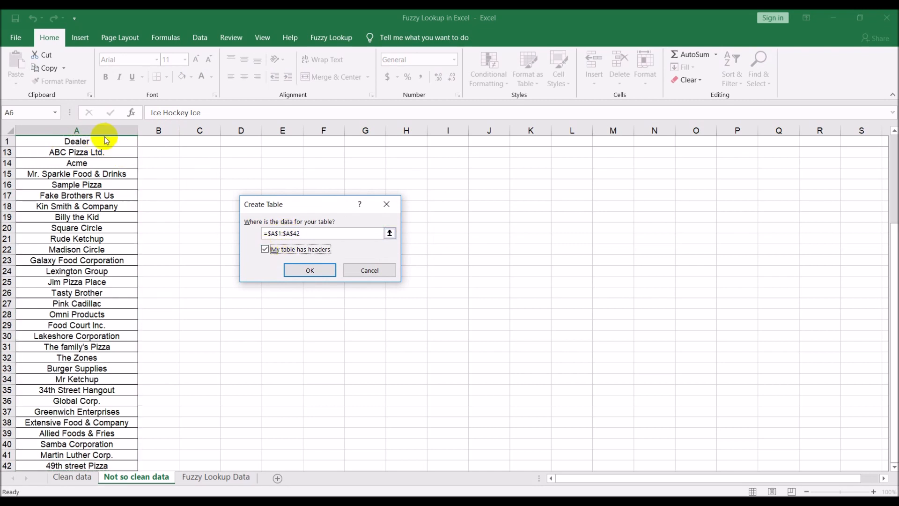
click(309, 270)
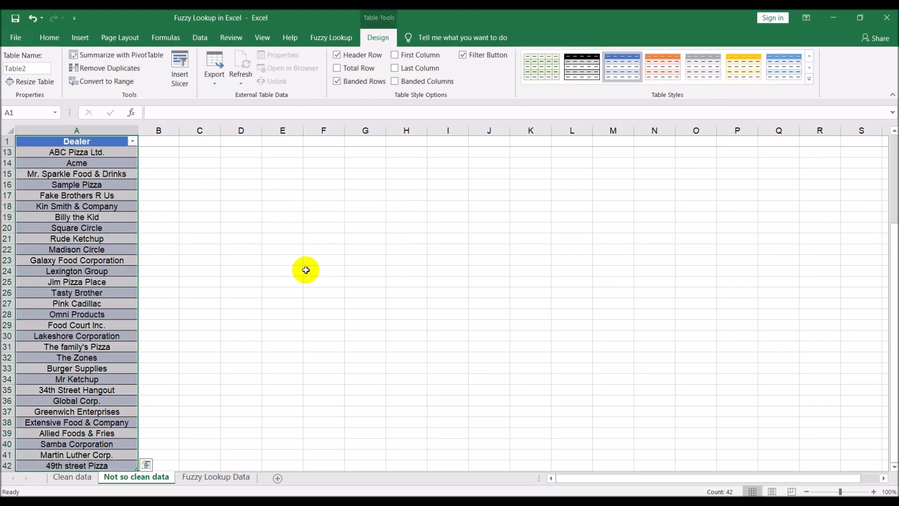
click(306, 271)
click(71, 476)
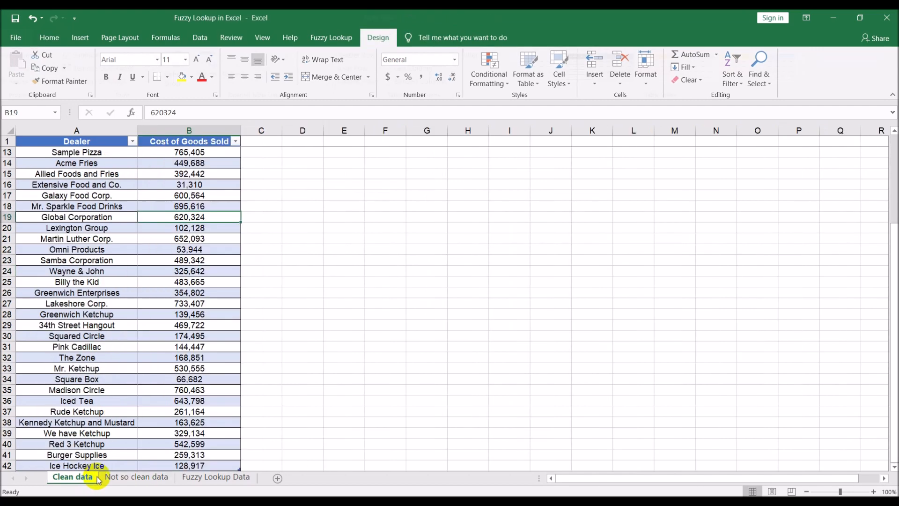
click(126, 477)
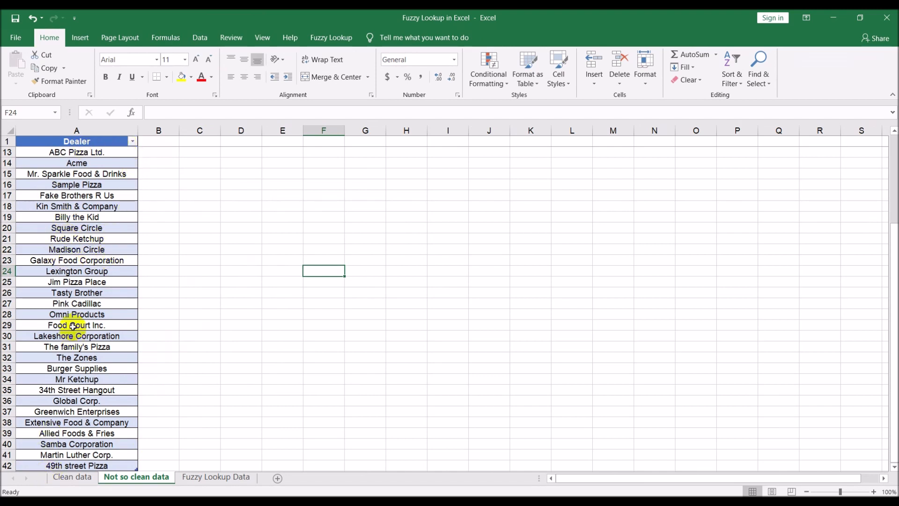
click(133, 141)
click(133, 141)
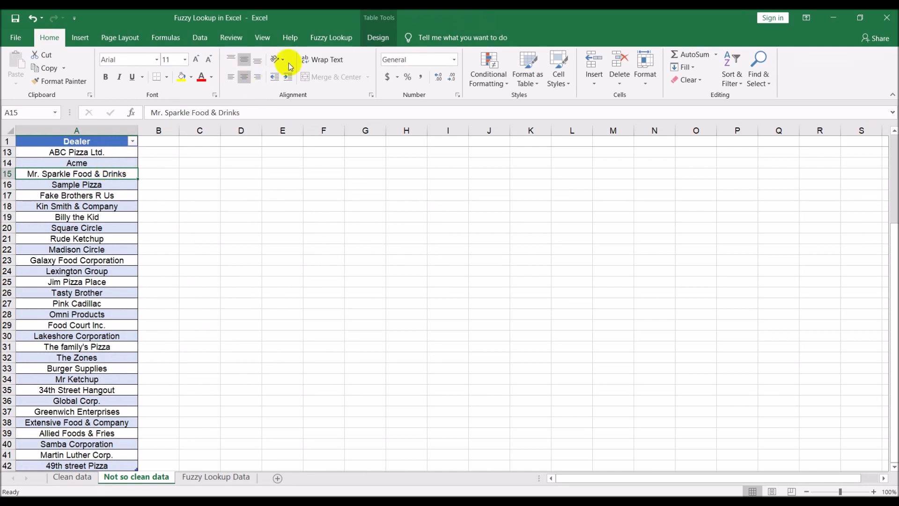
Step: Rename the table on the Not so clean data sheet to NotCleanData
click(376, 37)
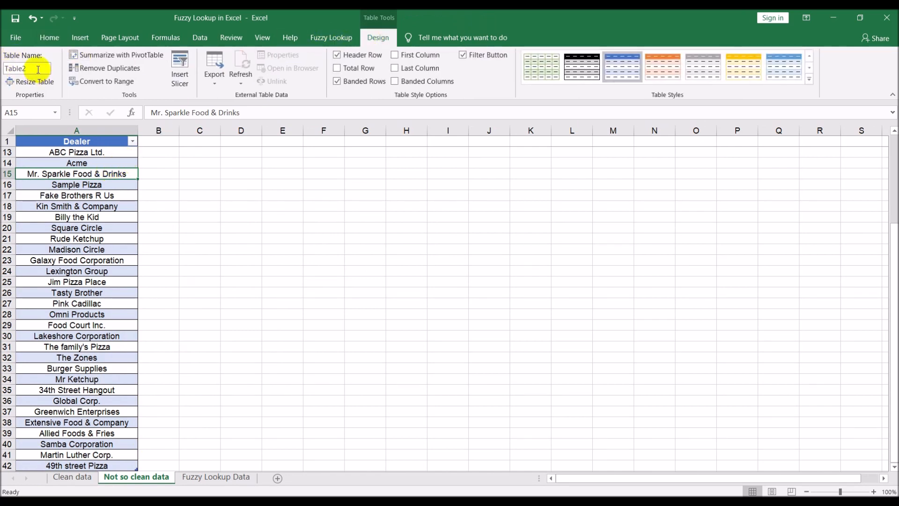
click(6, 69)
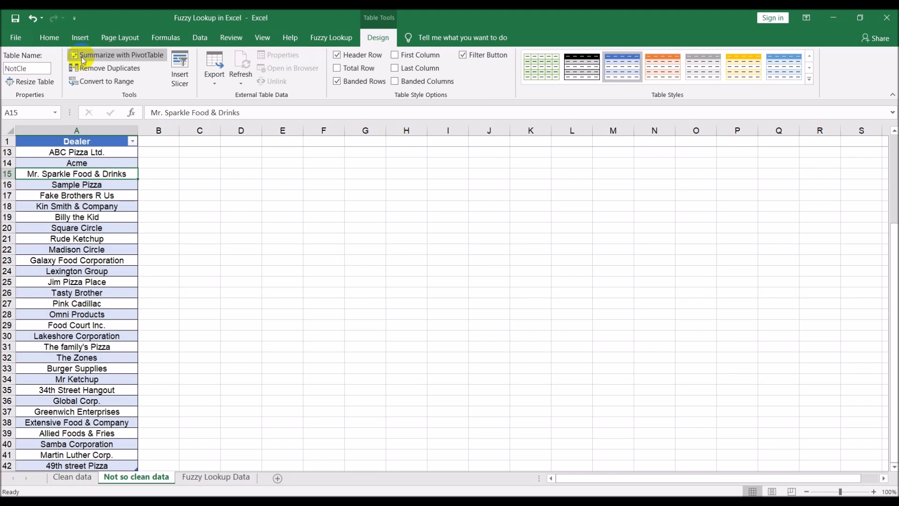
text(NotCleanData)
click(347, 194)
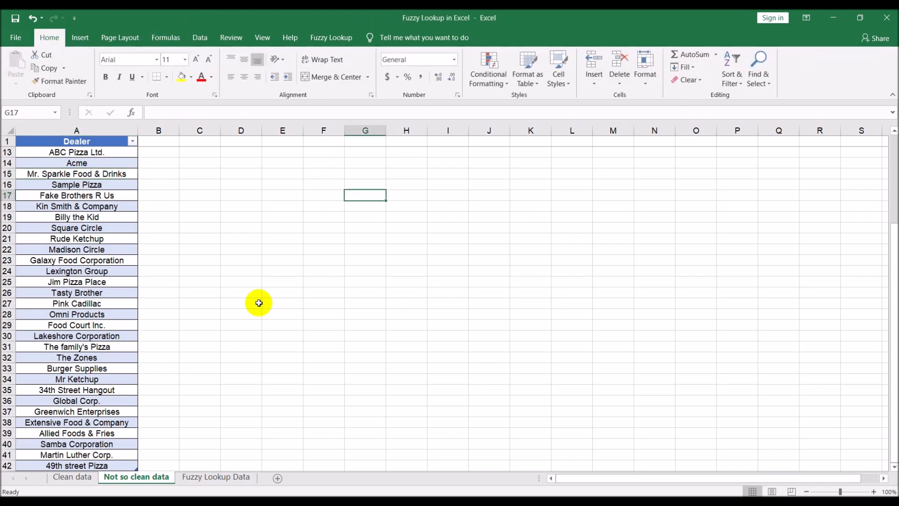
Step: Review the dealer tables on the Clean data and Not so clean data sheets and the sheet reserved for the fuzzy lookup output
click(72, 476)
click(73, 277)
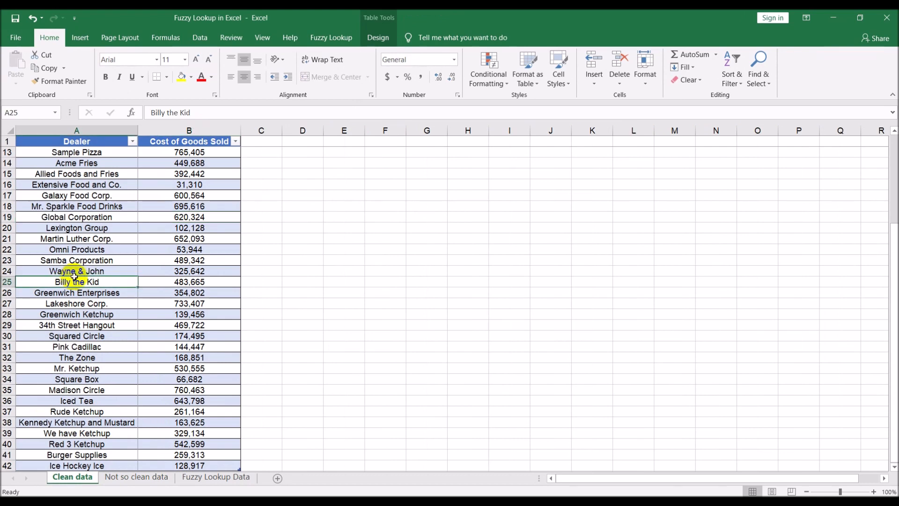
click(126, 477)
click(90, 293)
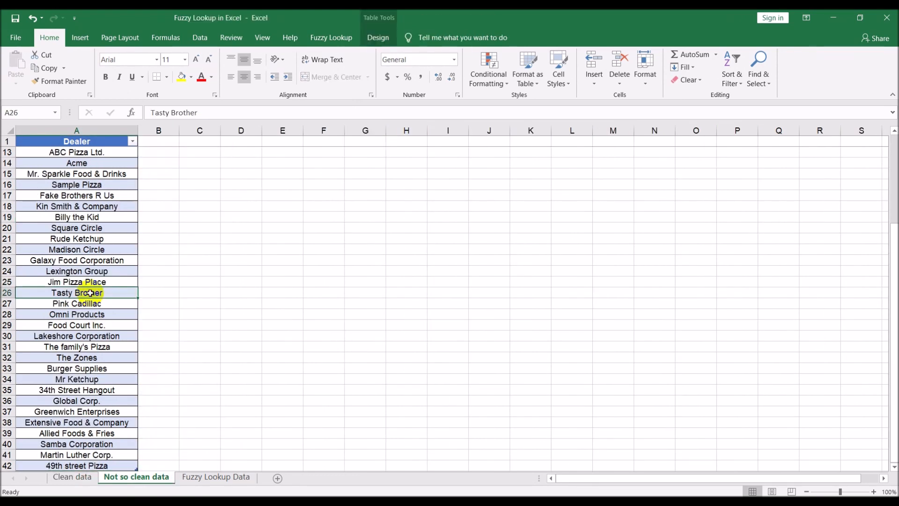
click(197, 475)
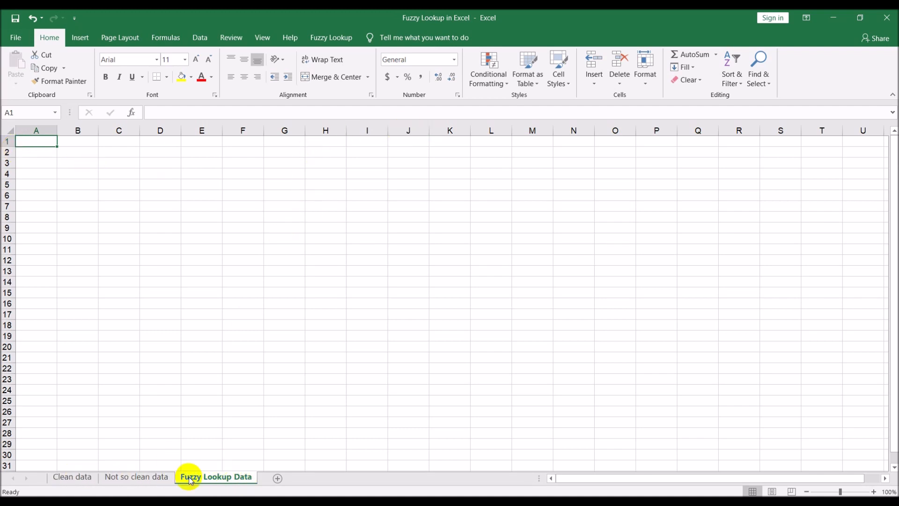
click(77, 479)
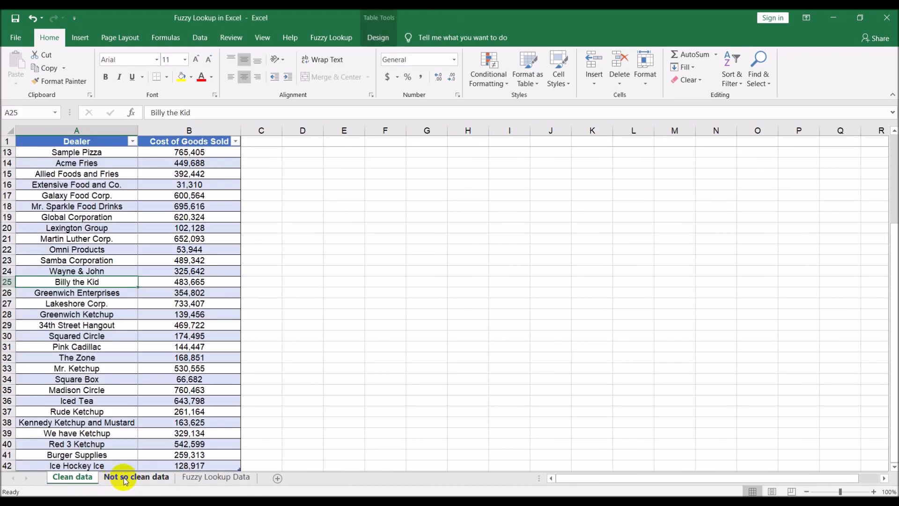
click(131, 478)
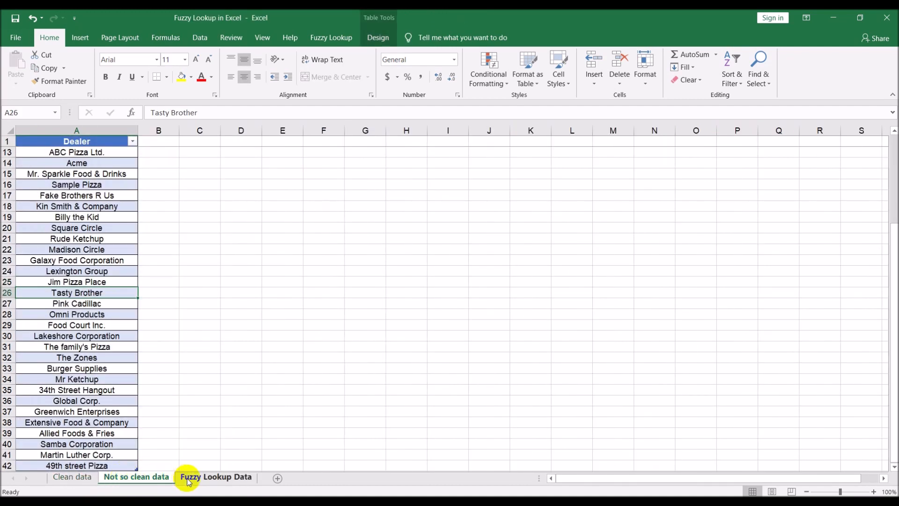
Step: Run Fuzzy Lookup from cell A1 of the Fuzzy Lookup Data sheet, matching the Dealer columns of CleanData and NotCleanData with one match
click(206, 483)
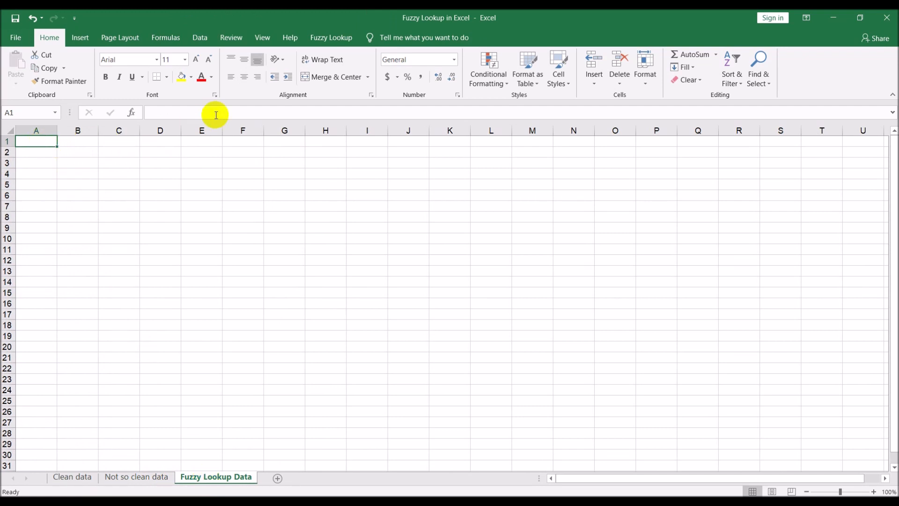
click(333, 39)
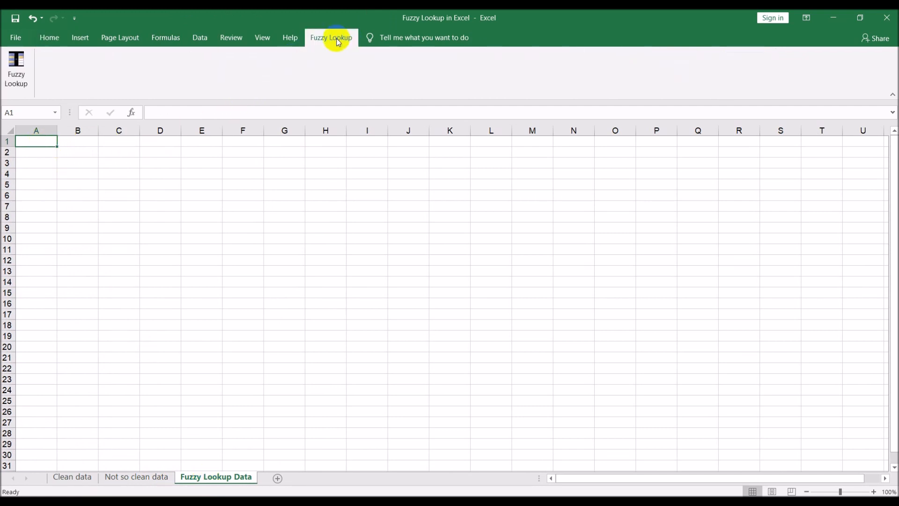
click(15, 59)
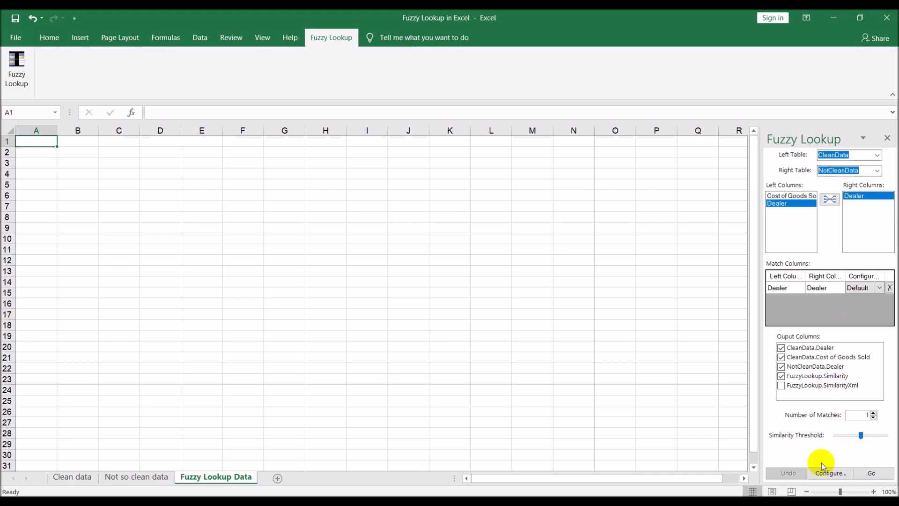
click(873, 474)
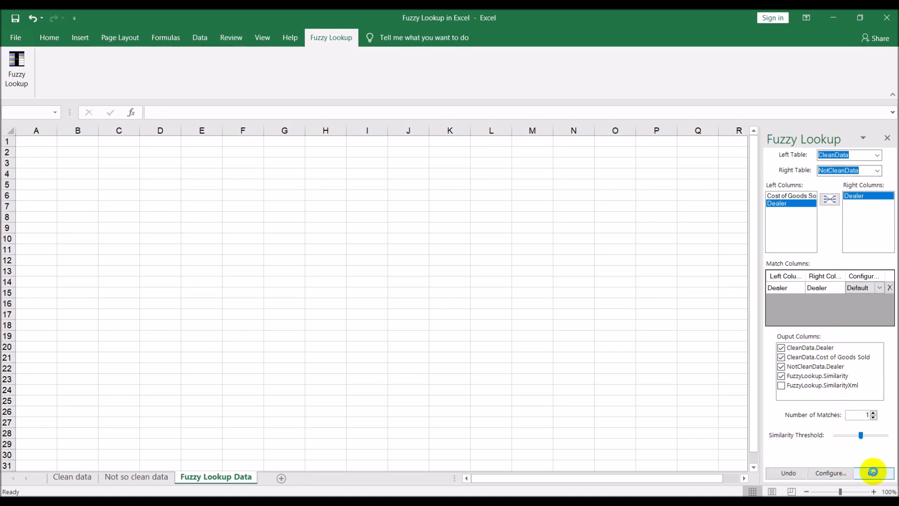
Step: Autofit all column widths of the fuzzy lookup output and close the Fuzzy Lookup pane
click(9, 130)
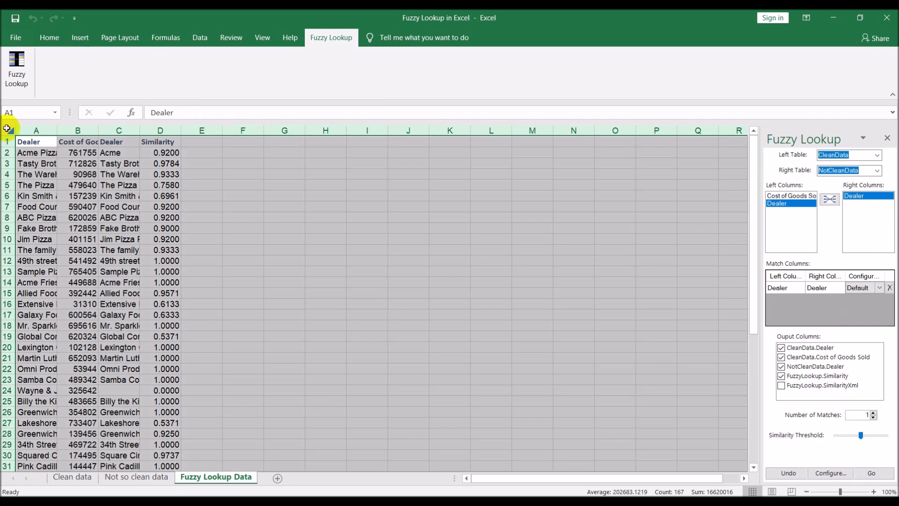
double_click(55, 127)
click(494, 193)
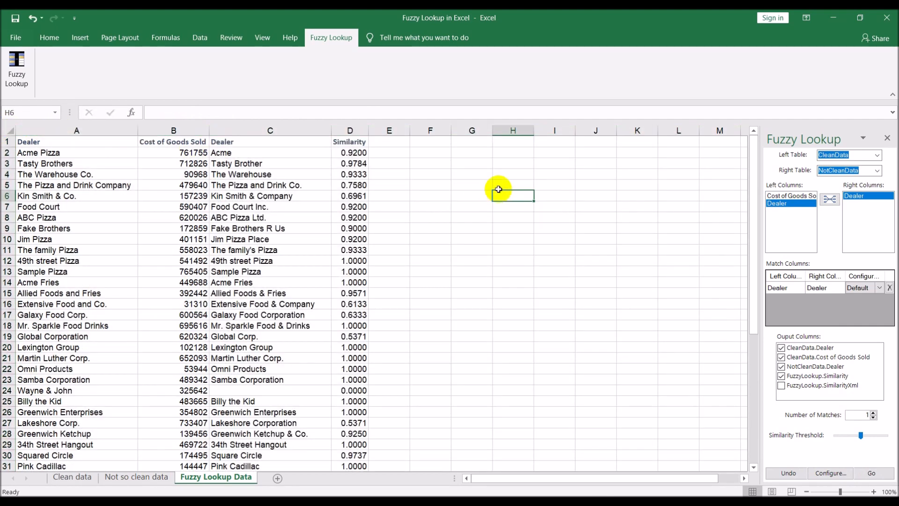
click(890, 138)
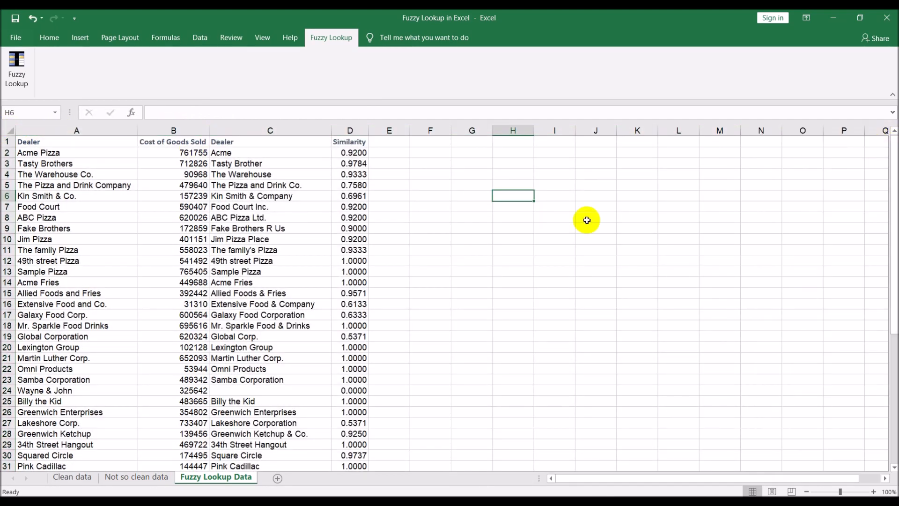
Step: Compare the original and matched dealer names and their similarity scores in rows 2 to 5 of the fuzzy lookup output
click(18, 153)
click(231, 152)
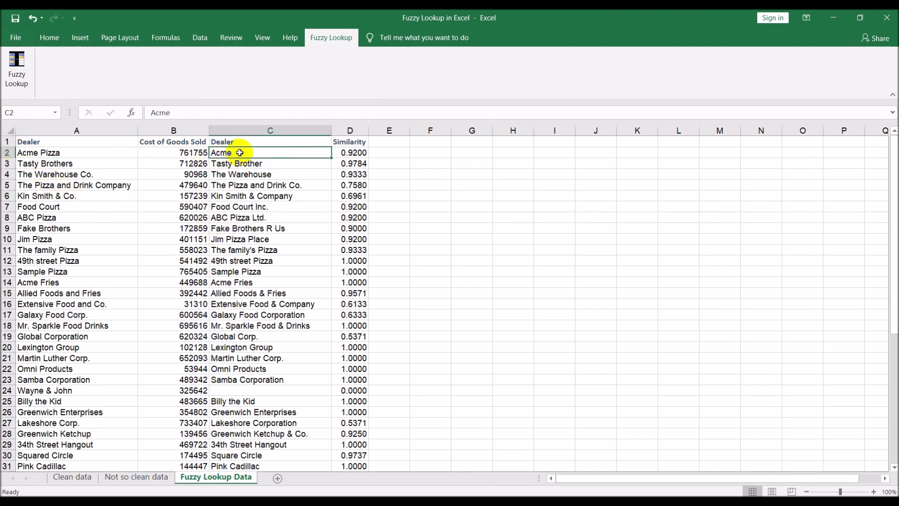
click(352, 152)
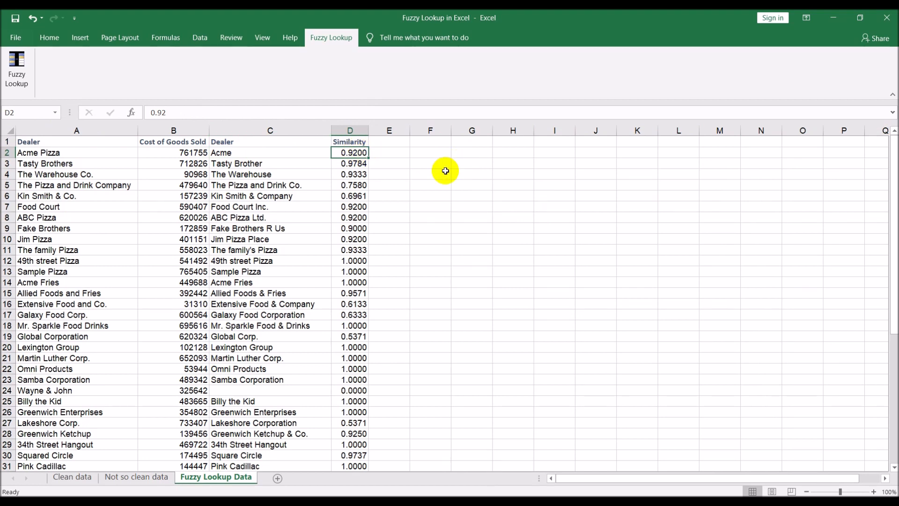
click(49, 38)
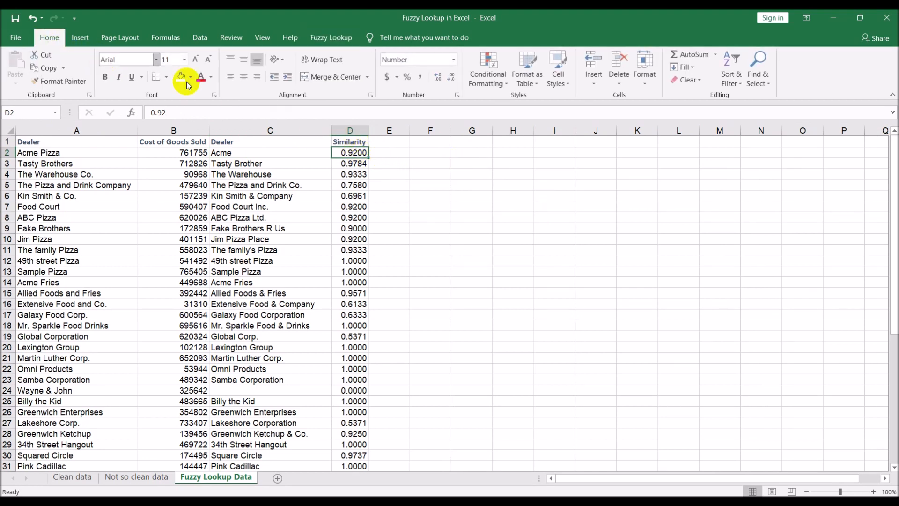
click(66, 163)
click(255, 163)
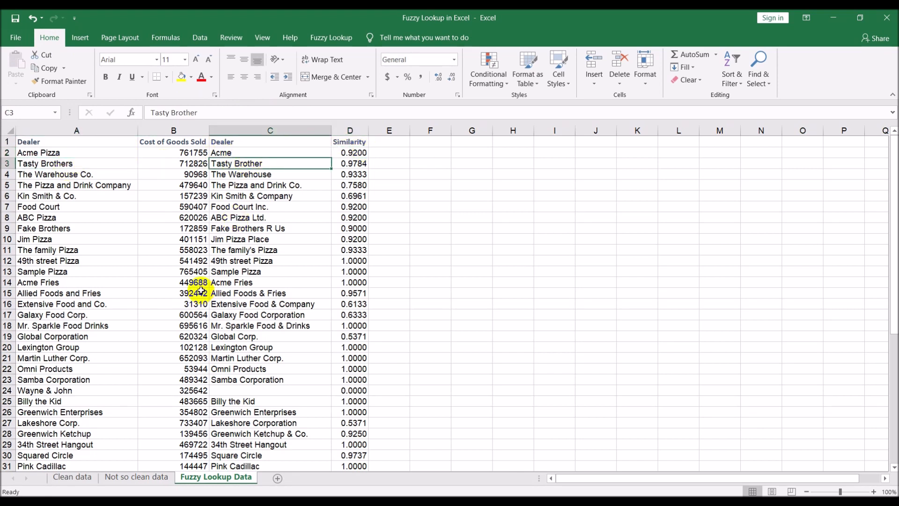
click(96, 175)
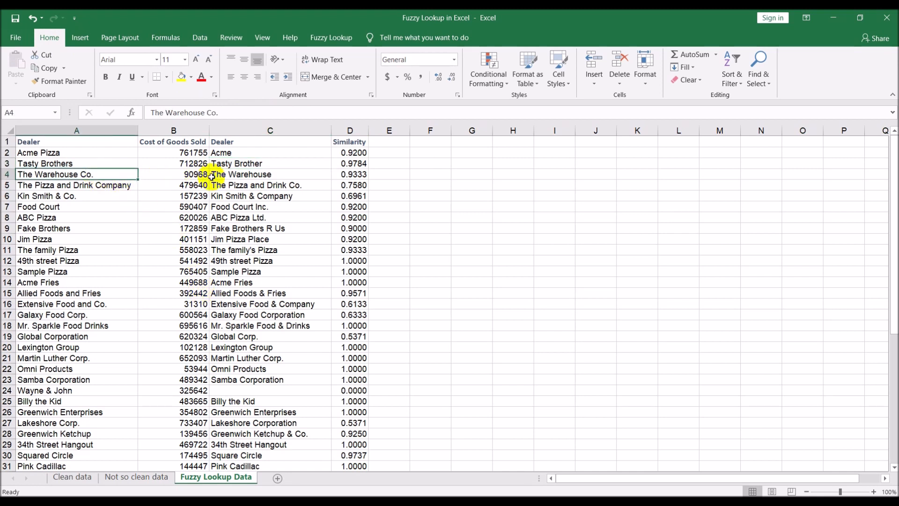
click(233, 175)
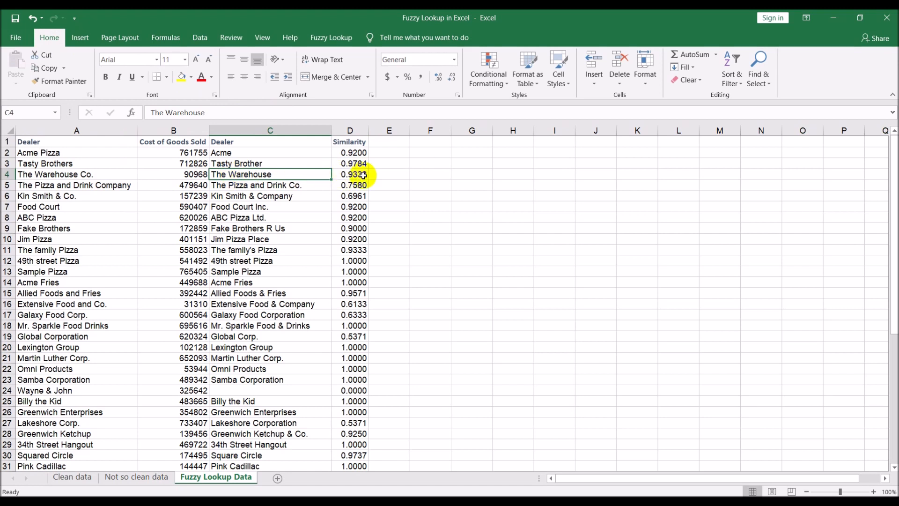
click(111, 185)
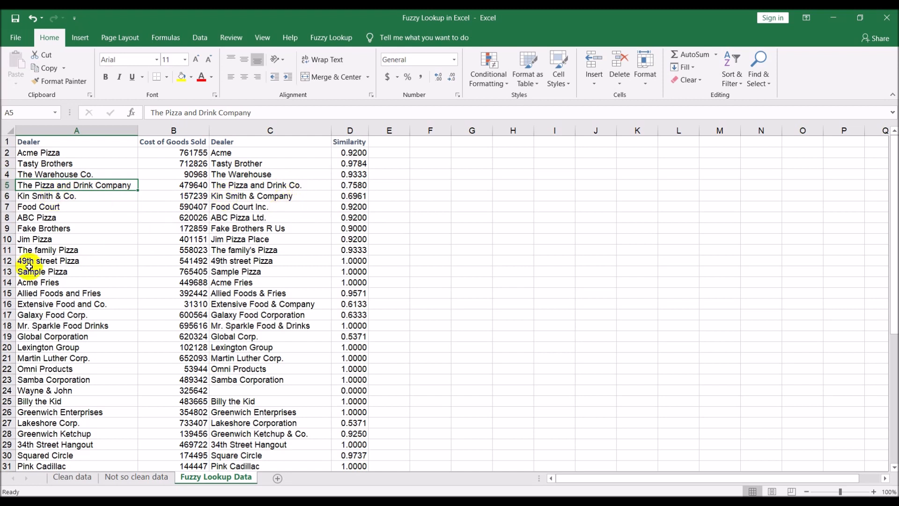
Step: Compare the original and matched dealer names in rows 7 to 10 and the 49th street Pizza row
click(37, 239)
click(225, 241)
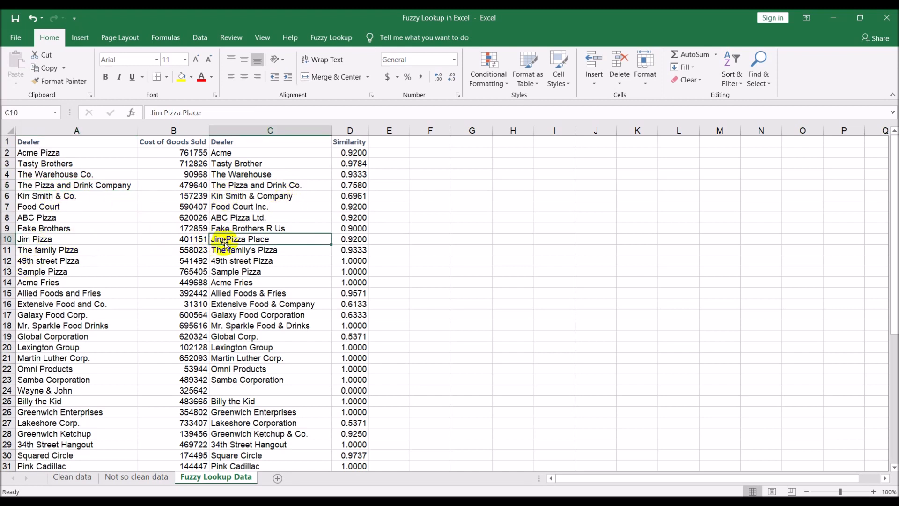
click(62, 228)
click(225, 228)
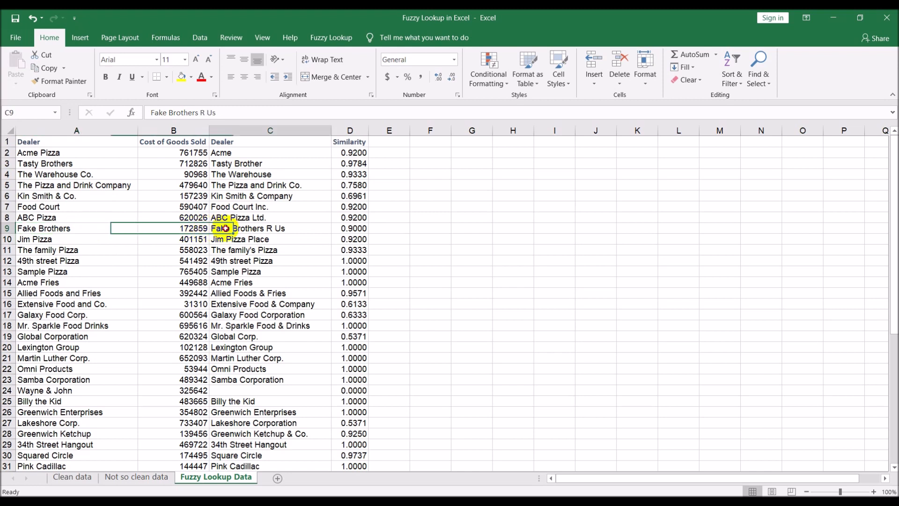
click(49, 218)
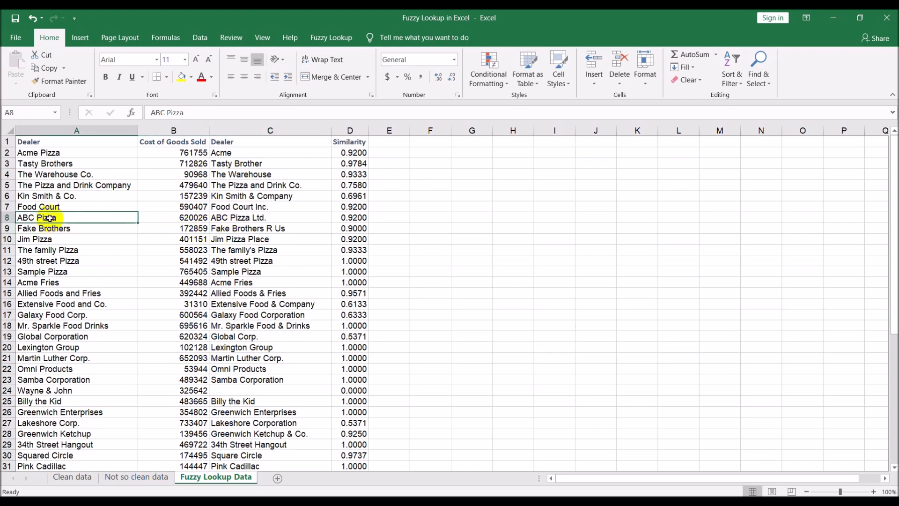
click(227, 218)
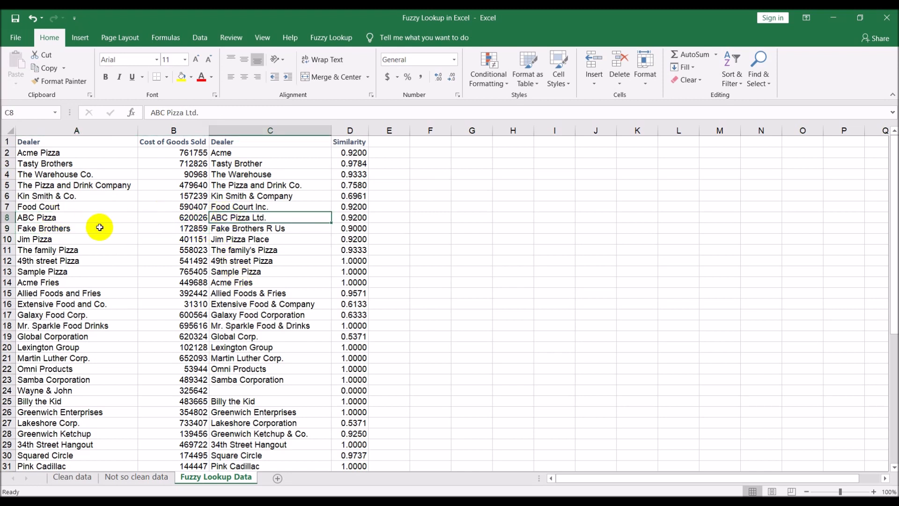
click(76, 206)
click(240, 207)
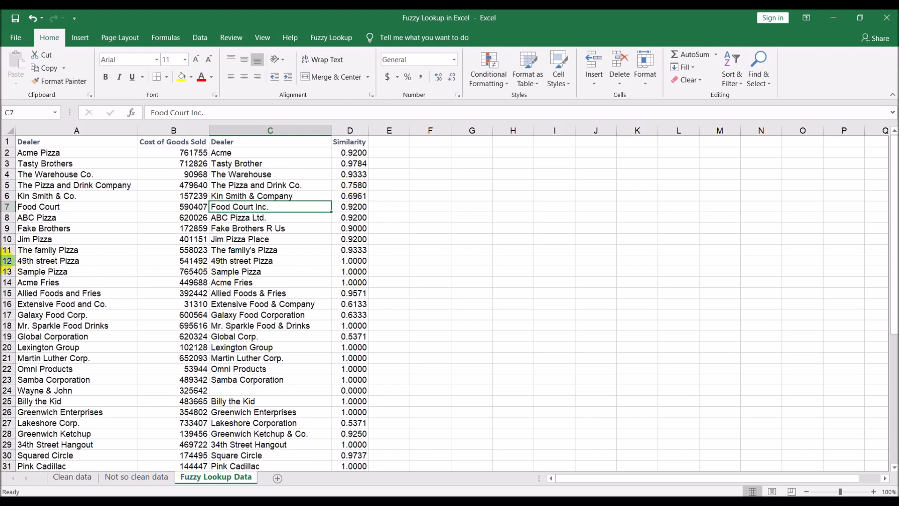
click(7, 261)
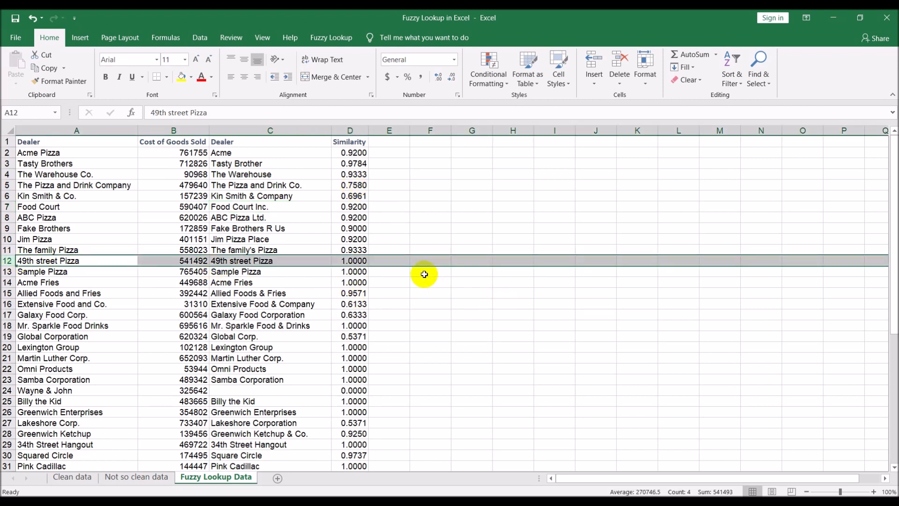
Step: Format the whole Similarity column as percentages
click(350, 131)
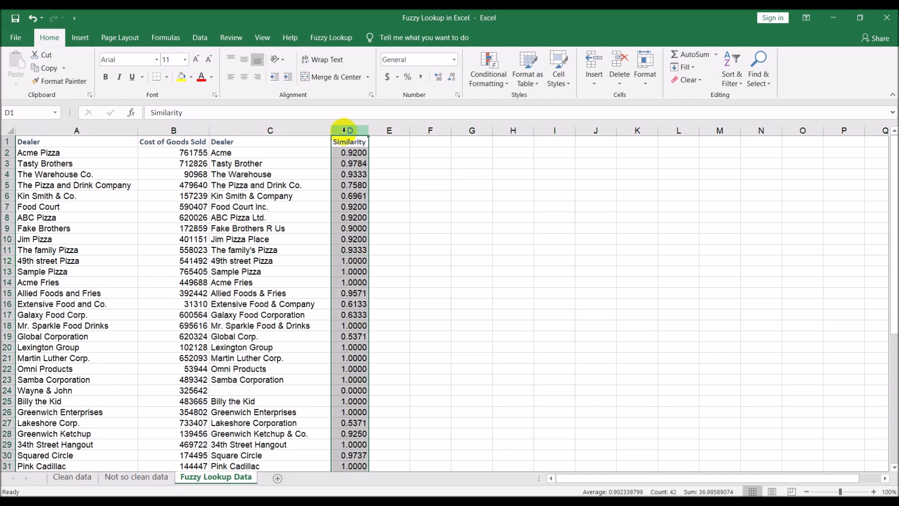
click(408, 78)
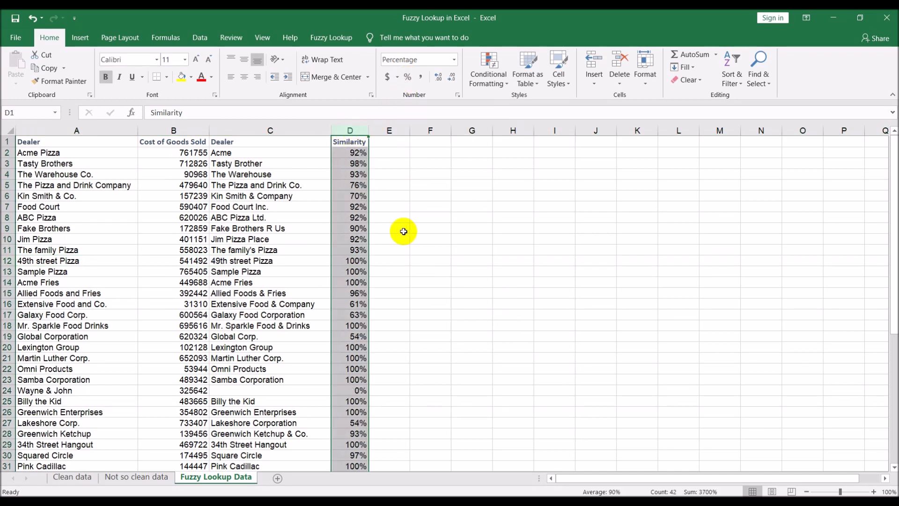
Step: Examine the similarity percentages of the dealer matches in rows 11 to 14 and the Global Corporation row
click(7, 250)
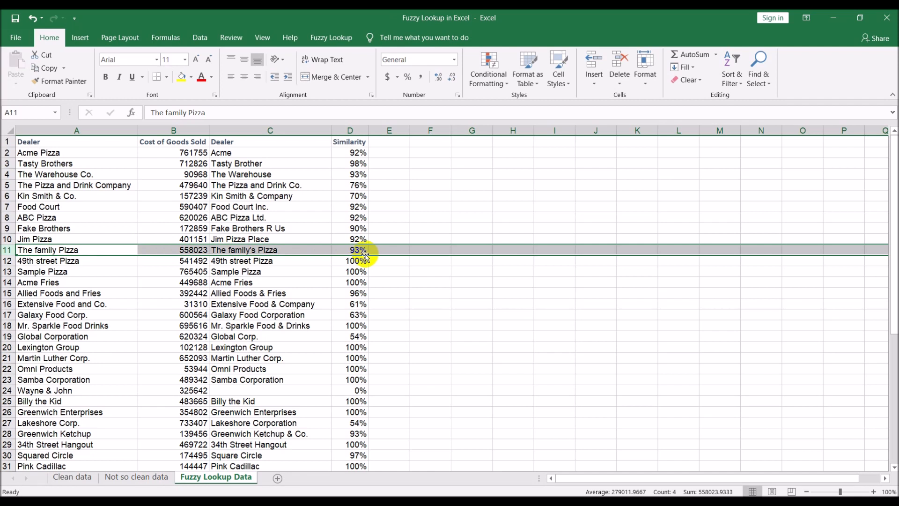
click(7, 260)
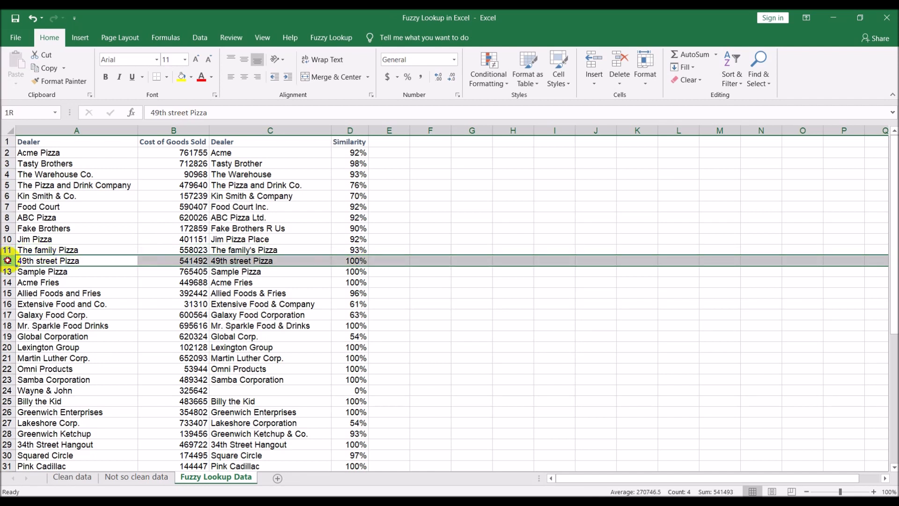
drag(8, 261, 7, 282)
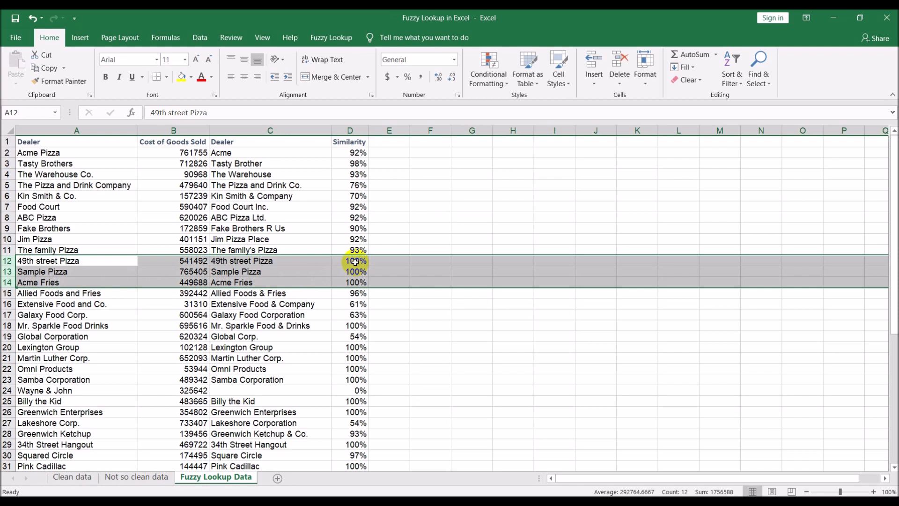
click(266, 338)
click(89, 338)
click(225, 337)
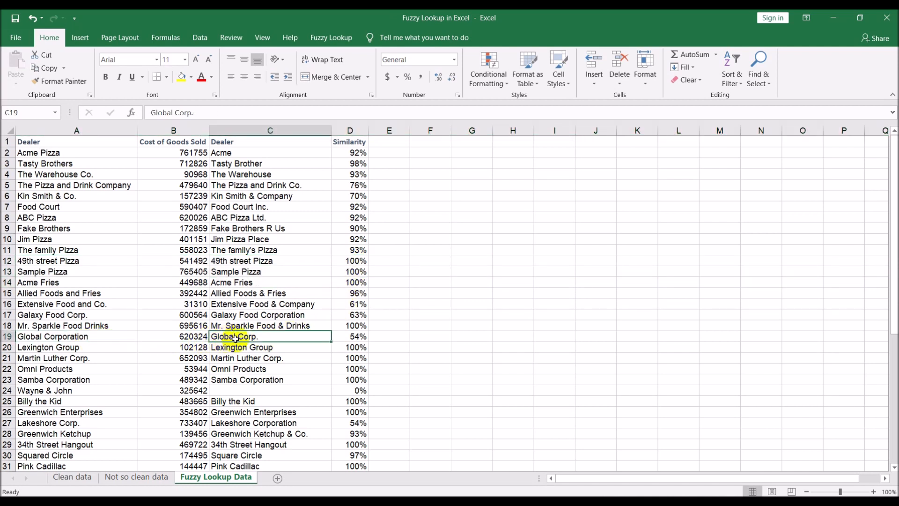
click(349, 337)
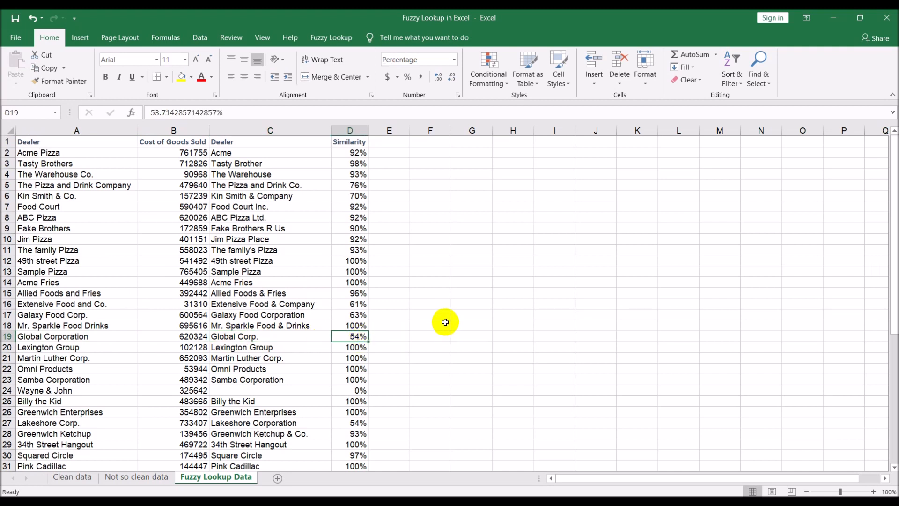